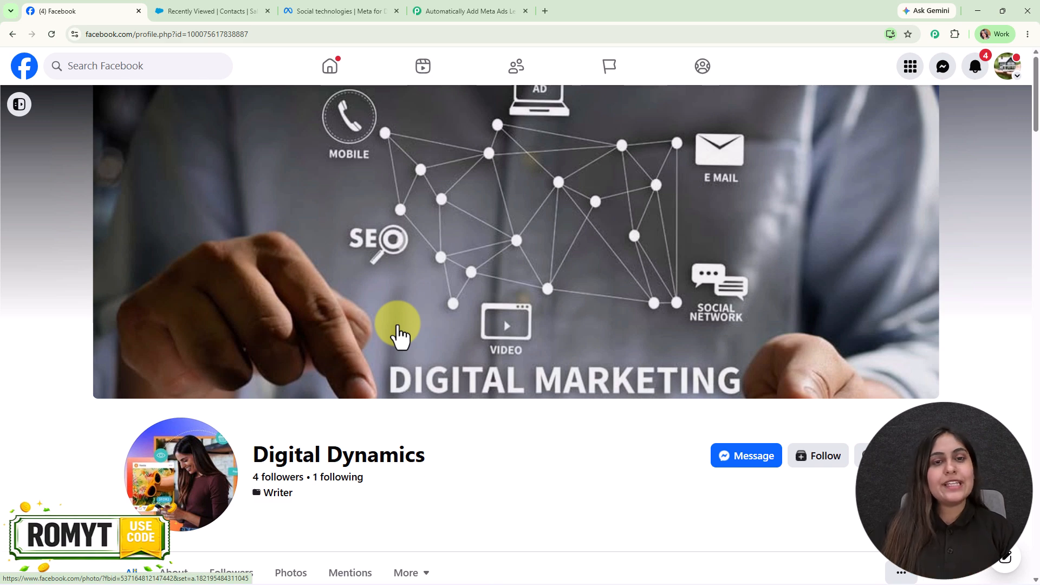
- Review the workflow's Facebook Lead Ads trigger and Salesforce Create Contact step, then move to Meta for Developers
{"action": "left_click", "coordinate": [497, 8]}
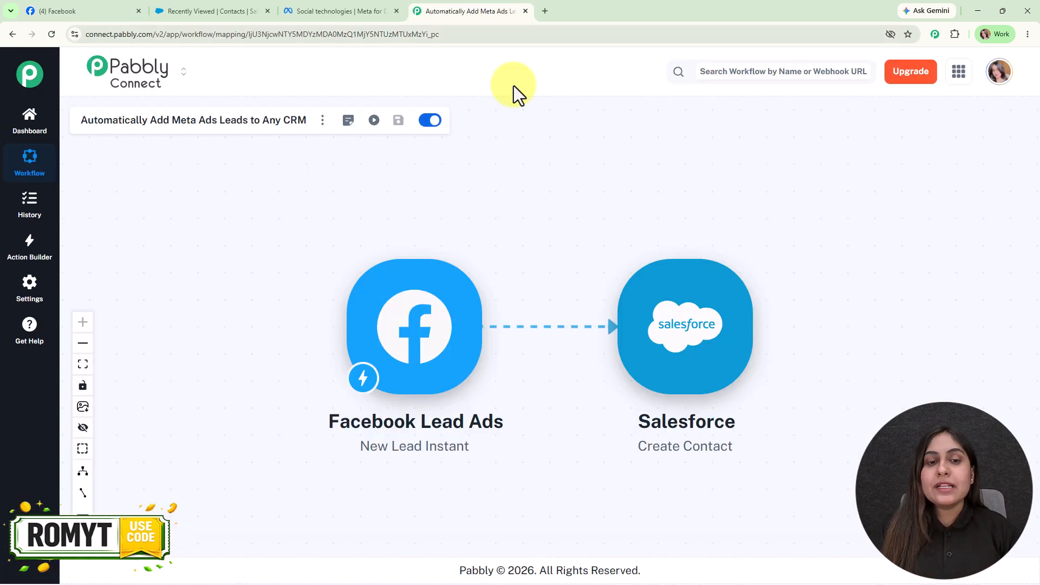
{"action": "left_click", "coordinate": [368, 324]}
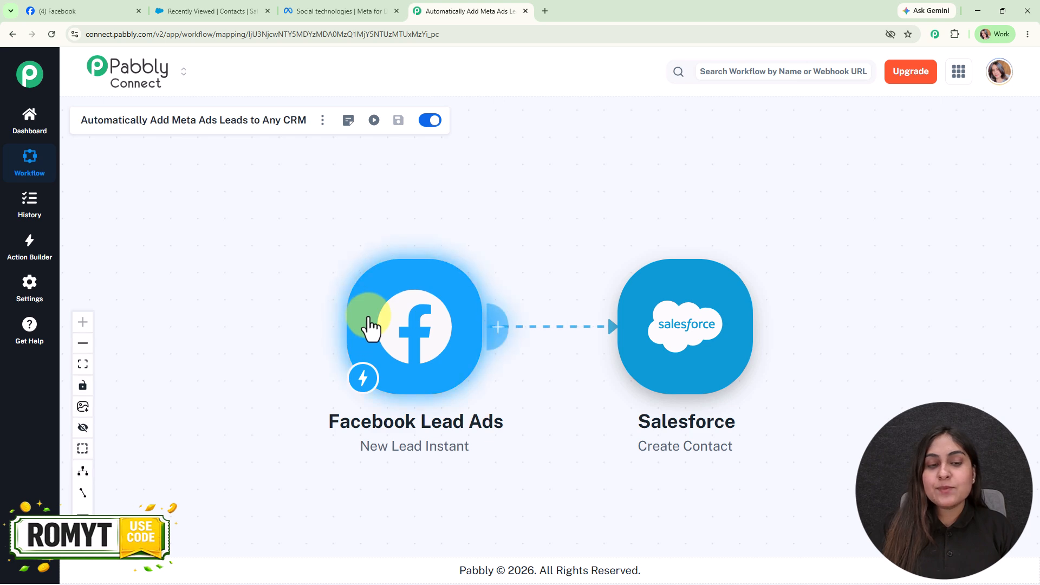
{"action": "left_click", "coordinate": [726, 359]}
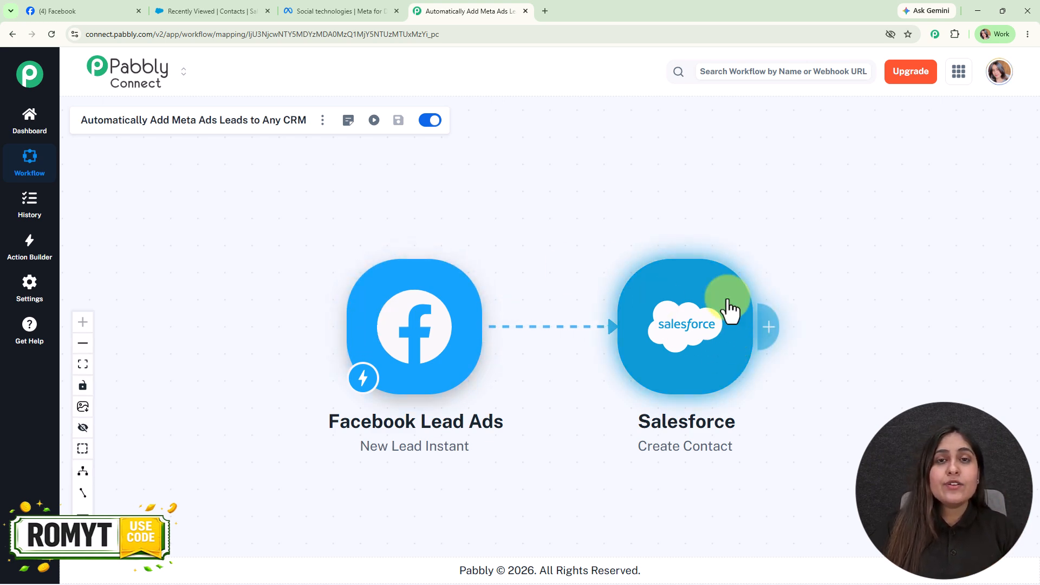
{"action": "left_click", "coordinate": [424, 324]}
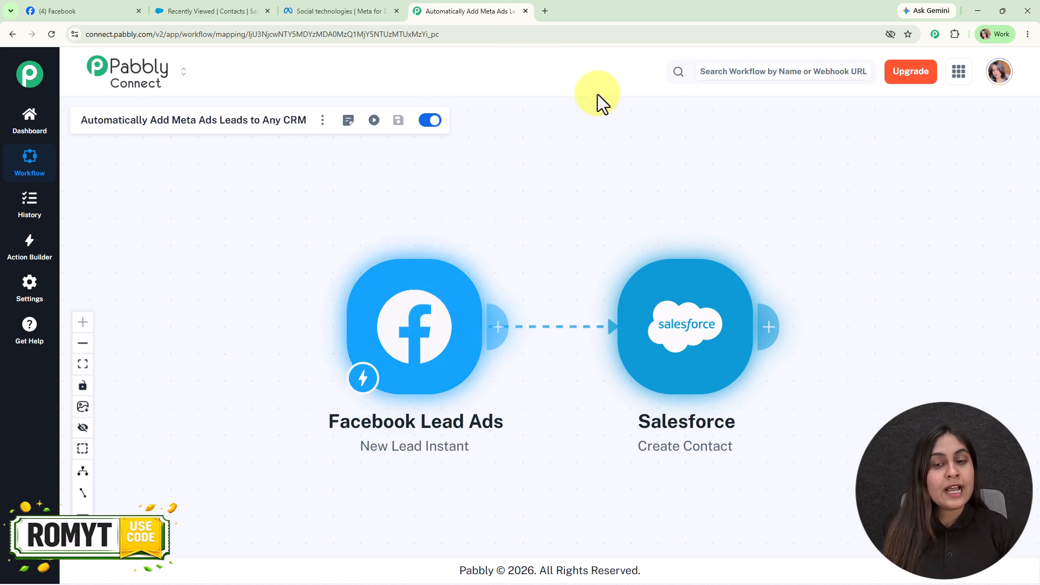
{"action": "left_click", "coordinate": [662, 283]}
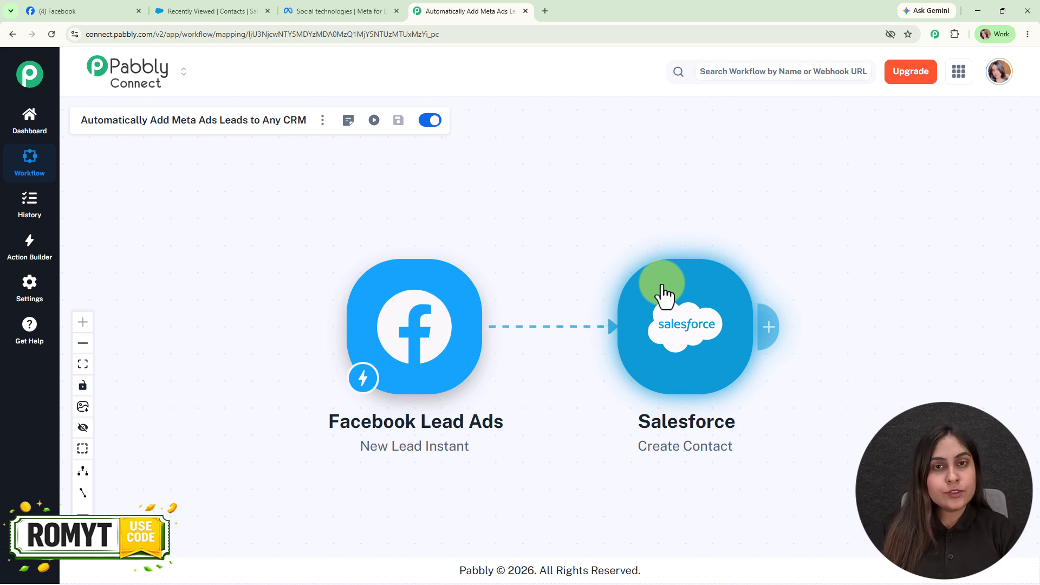
{"action": "left_click_drag", "start_coordinate": [567, 484], "coordinate": [559, 450]}
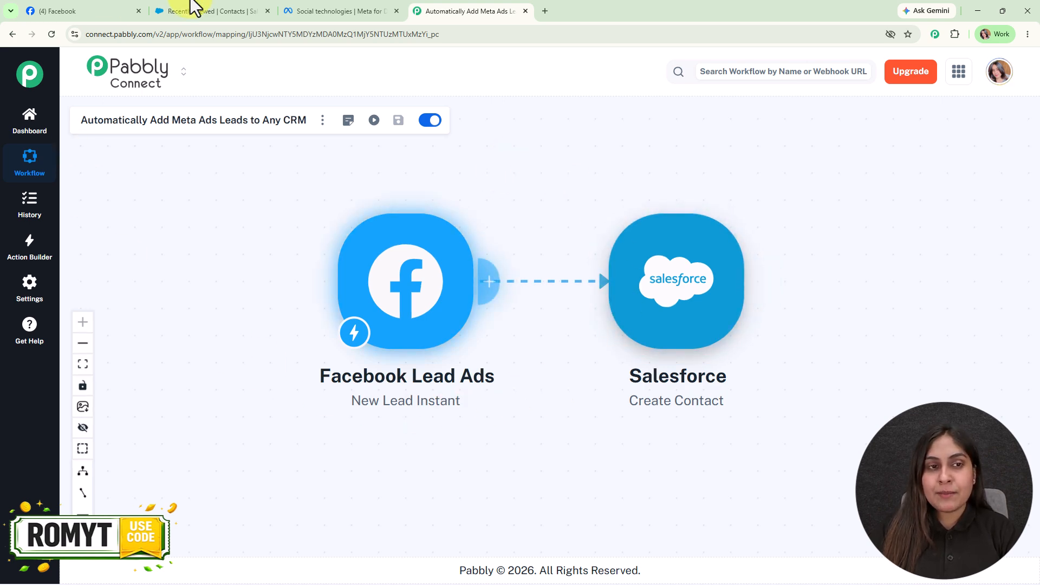
{"action": "left_click", "coordinate": [327, 10]}
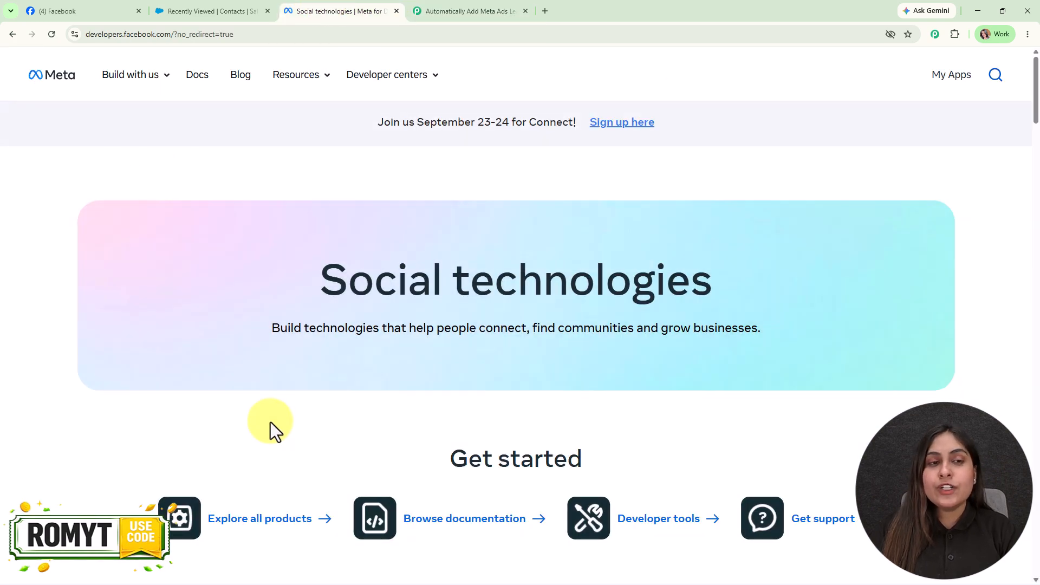
- Open the Lead Ads Testing Tool from Meta's Developer tools resources
{"action": "left_click", "coordinate": [296, 76]}
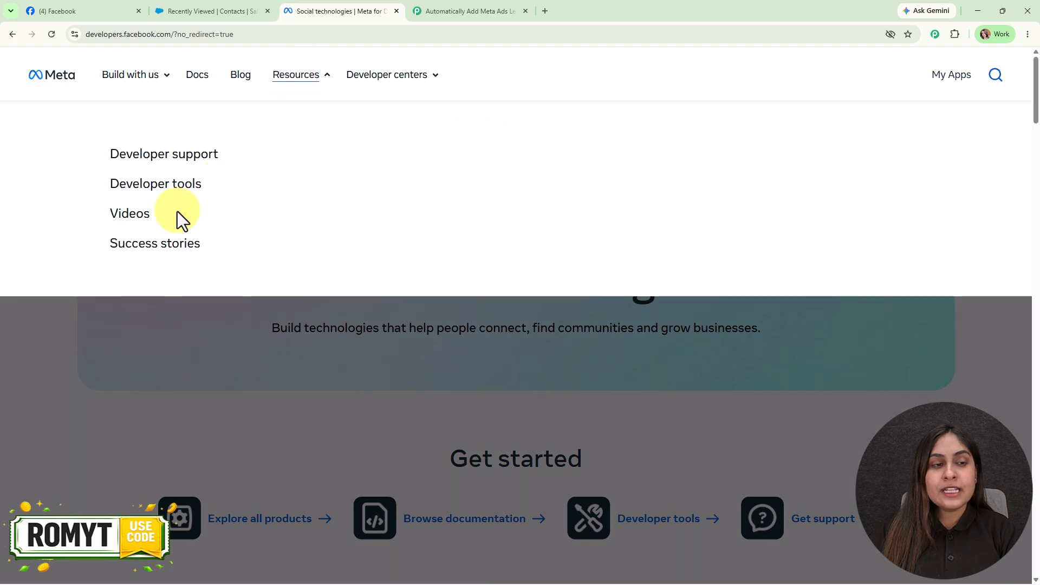
{"action": "left_click", "coordinate": [135, 186]}
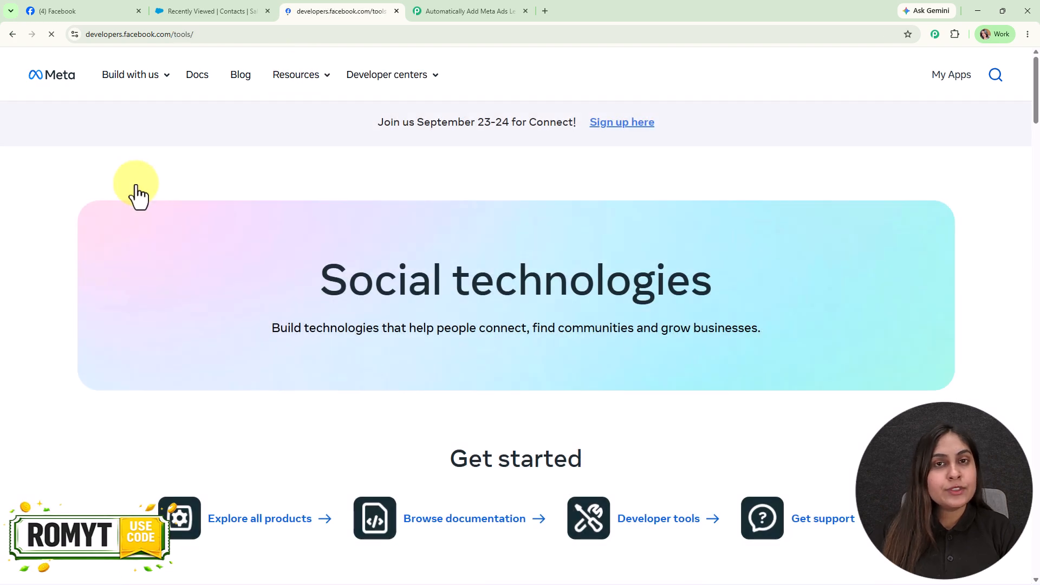
{"action": "scroll", "coordinate": [271, 476], "scroll_direction": "down", "scroll_amount": 4}
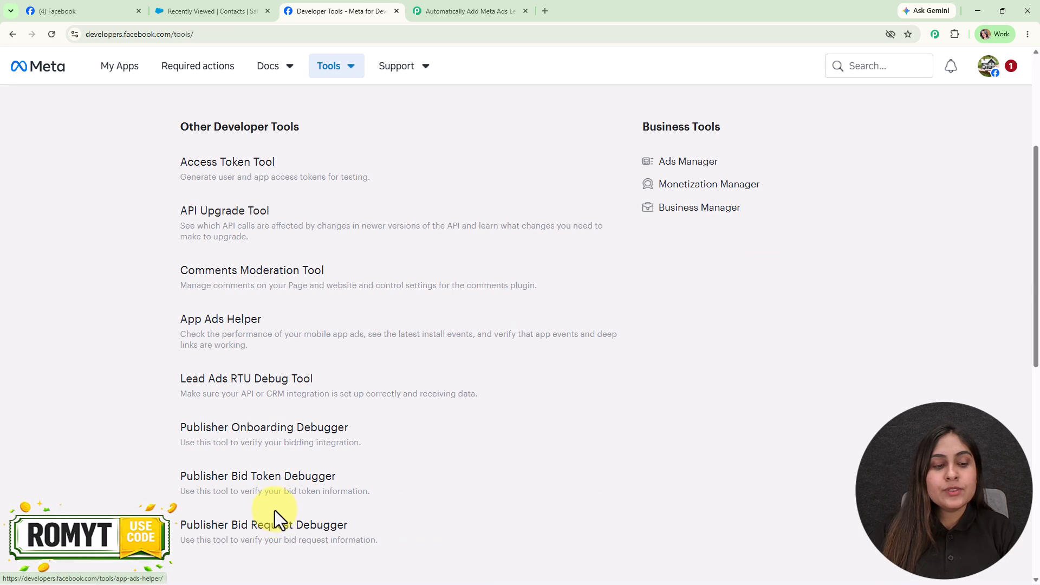
{"action": "left_click", "coordinate": [258, 382]}
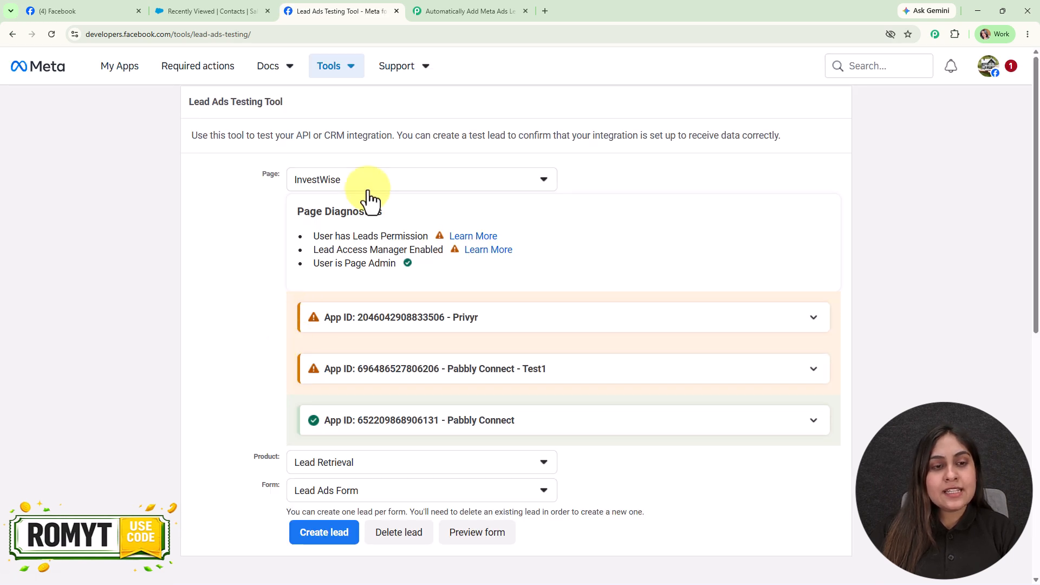
- Select the Digital Dynamics page and preview its New Lead Ads Form-copy form
{"action": "left_click", "coordinate": [367, 188]}
{"action": "type", "text": "dig"}
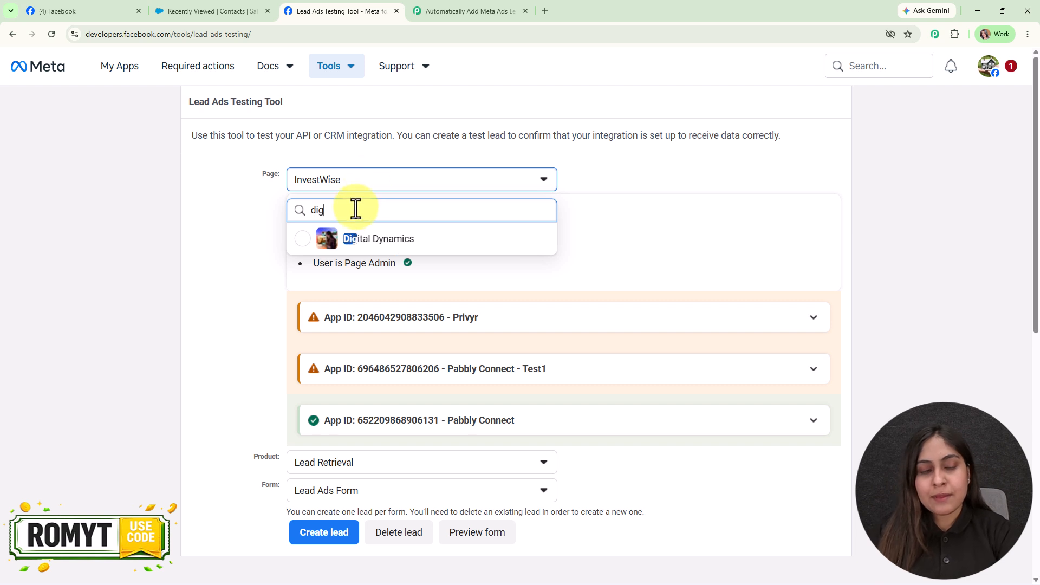
{"action": "left_click", "coordinate": [344, 241]}
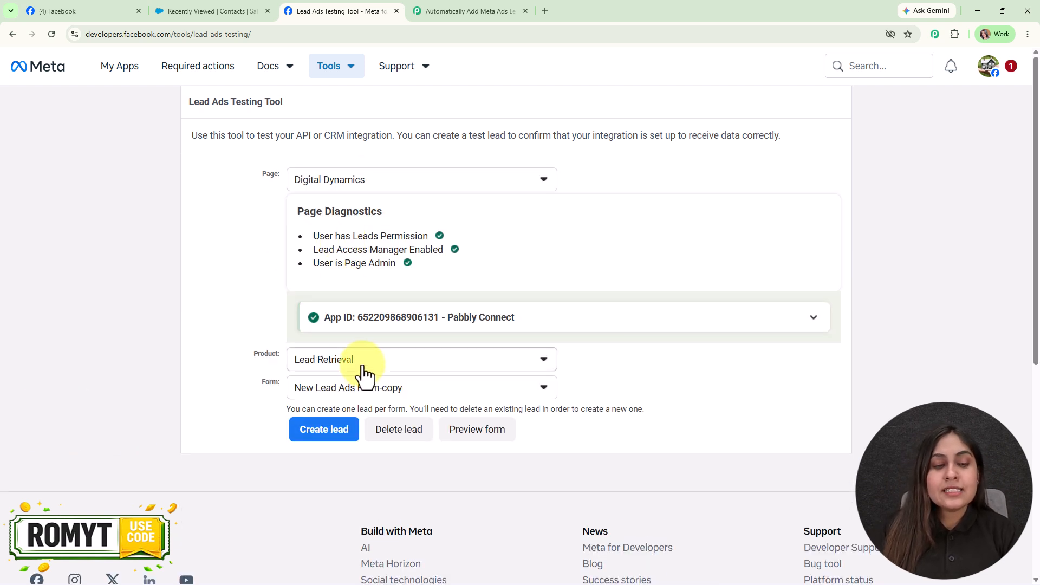
{"action": "left_click", "coordinate": [379, 400]}
{"action": "left_click", "coordinate": [685, 459]}
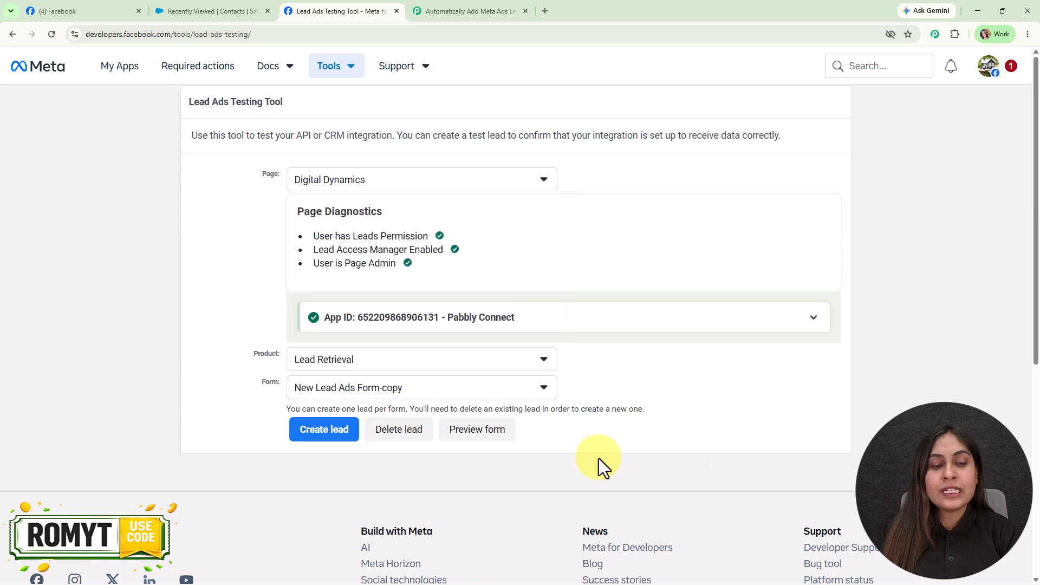
{"action": "left_click", "coordinate": [477, 429]}
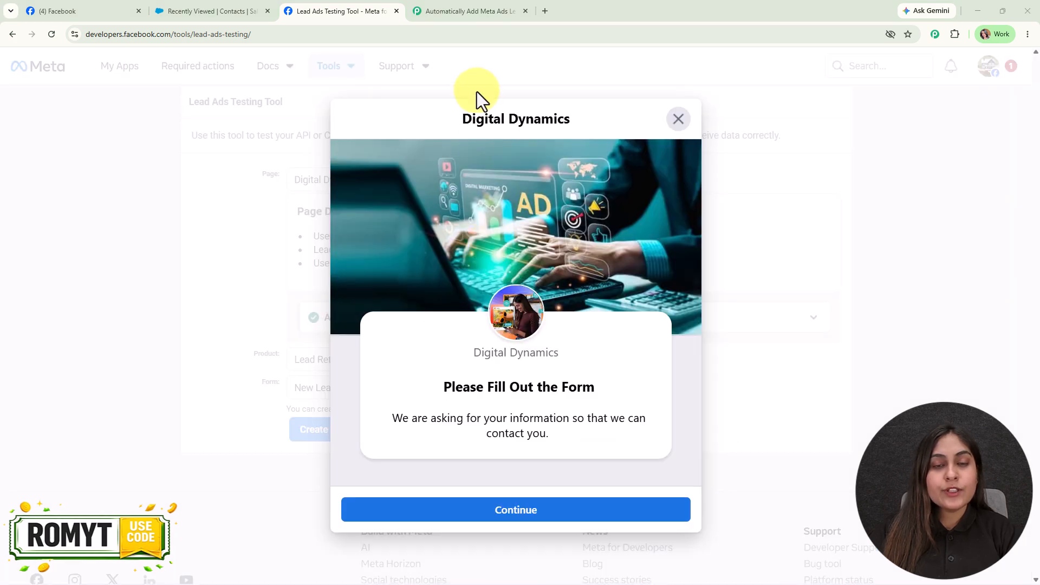
- Replace the form's first name, last name and email with new test values
{"action": "left_click", "coordinate": [508, 515]}
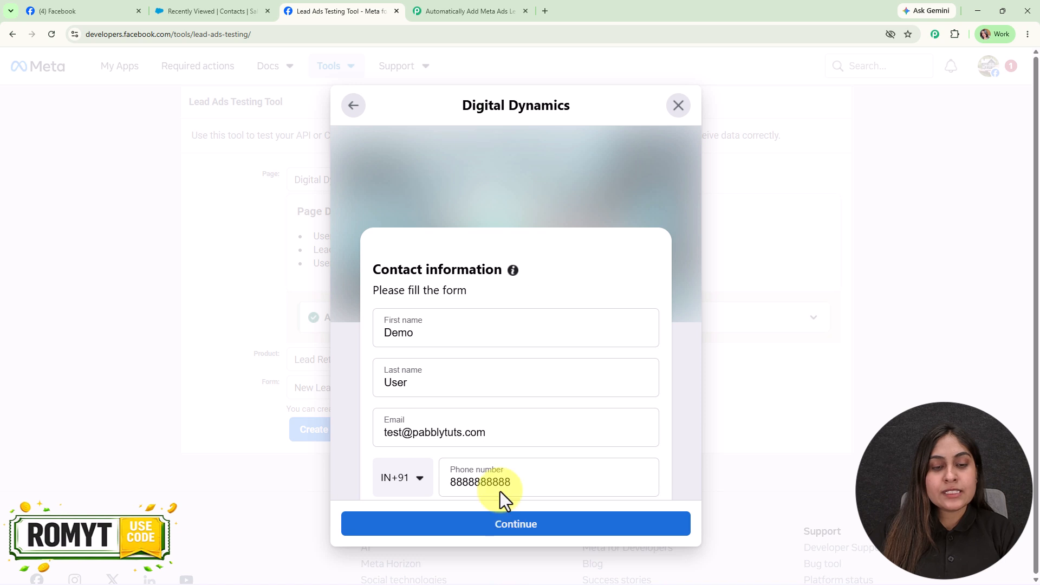
{"action": "scroll", "coordinate": [487, 374], "scroll_direction": "down", "scroll_amount": 1}
{"action": "left_click_drag", "start_coordinate": [453, 281], "coordinate": [354, 281]}
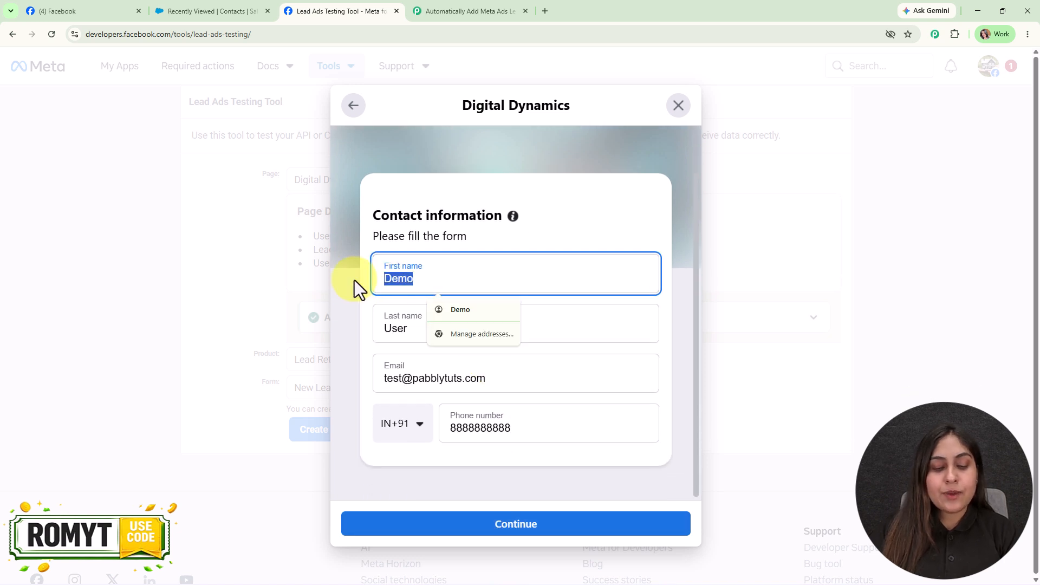
{"action": "type", "text": "Smart"}
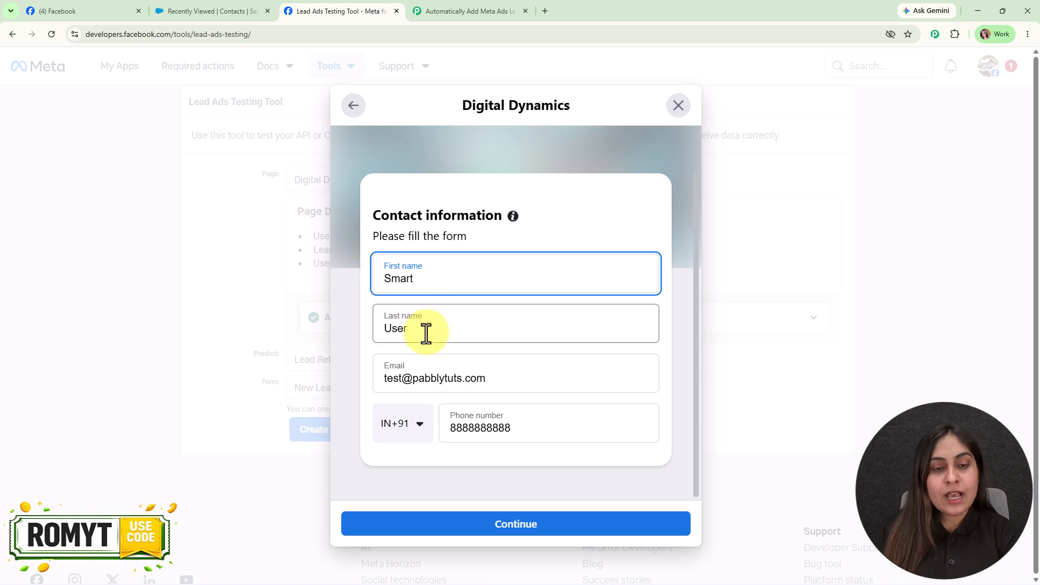
{"action": "left_click_drag", "start_coordinate": [425, 332], "coordinate": [362, 335]}
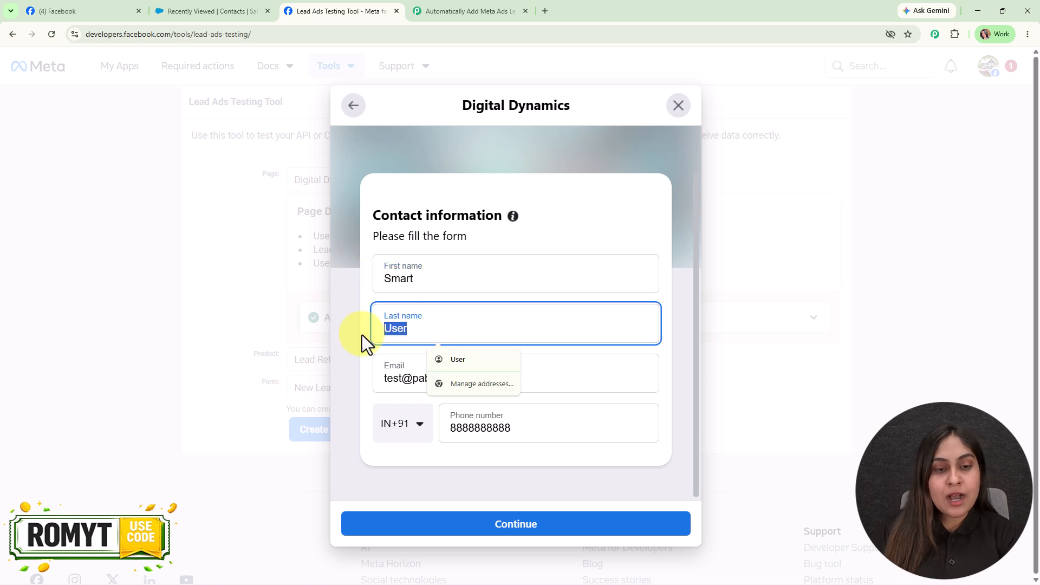
{"action": "type", "text": "Lead"}
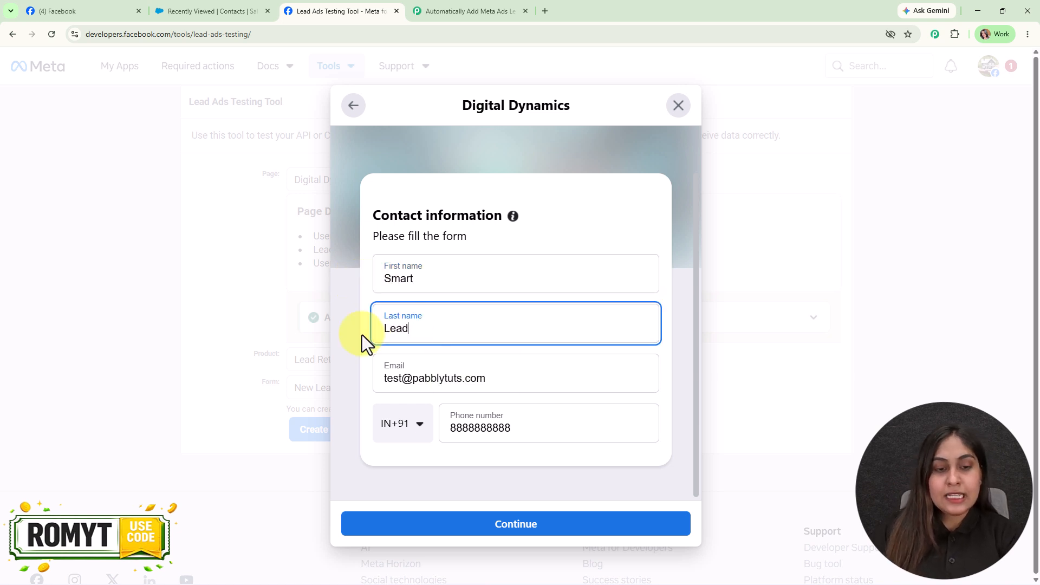
{"action": "left_click_drag", "start_coordinate": [401, 380], "coordinate": [382, 380]}
{"action": "type", "text": "smart0011"}
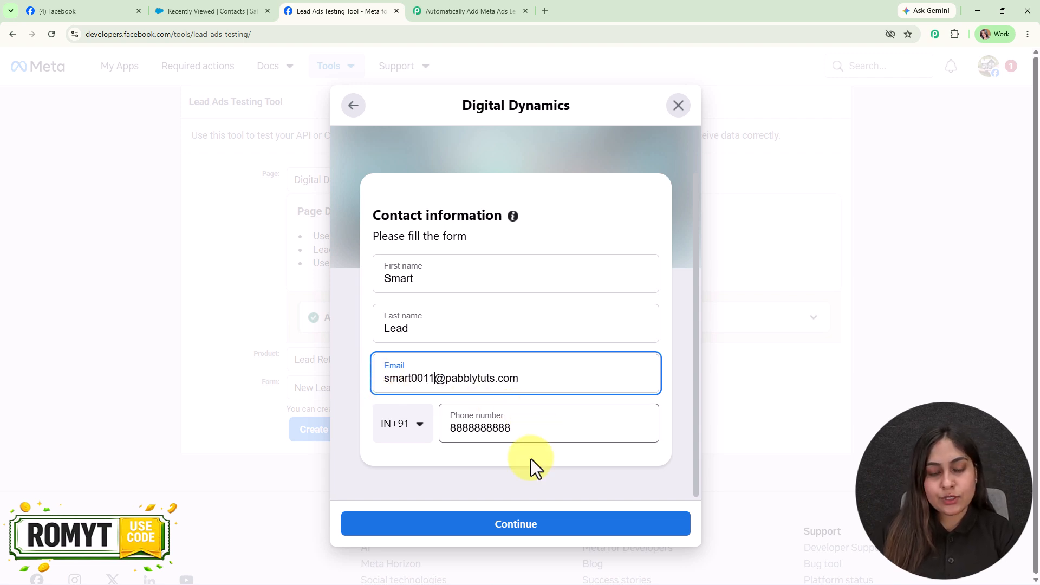
- Submit the test lead past the privacy policy step and close the thank-you message
{"action": "left_click", "coordinate": [557, 528]}
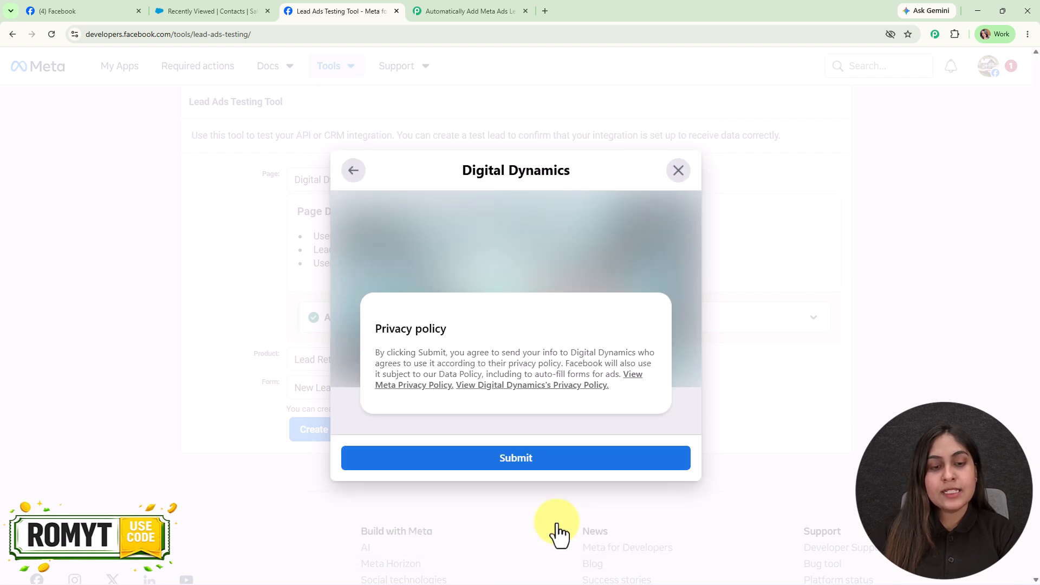
{"action": "left_click", "coordinate": [536, 463]}
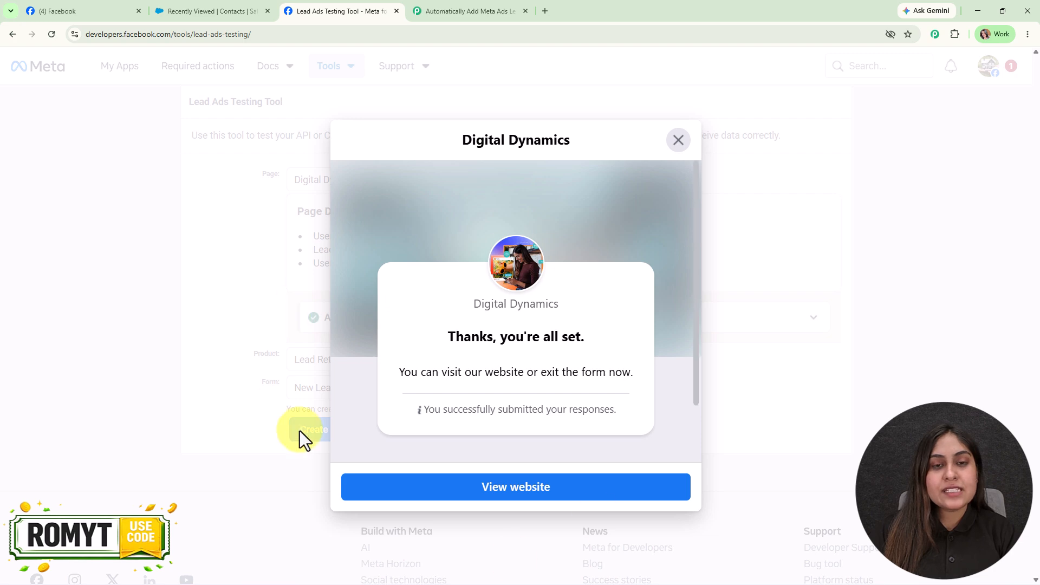
{"action": "left_click", "coordinate": [677, 142]}
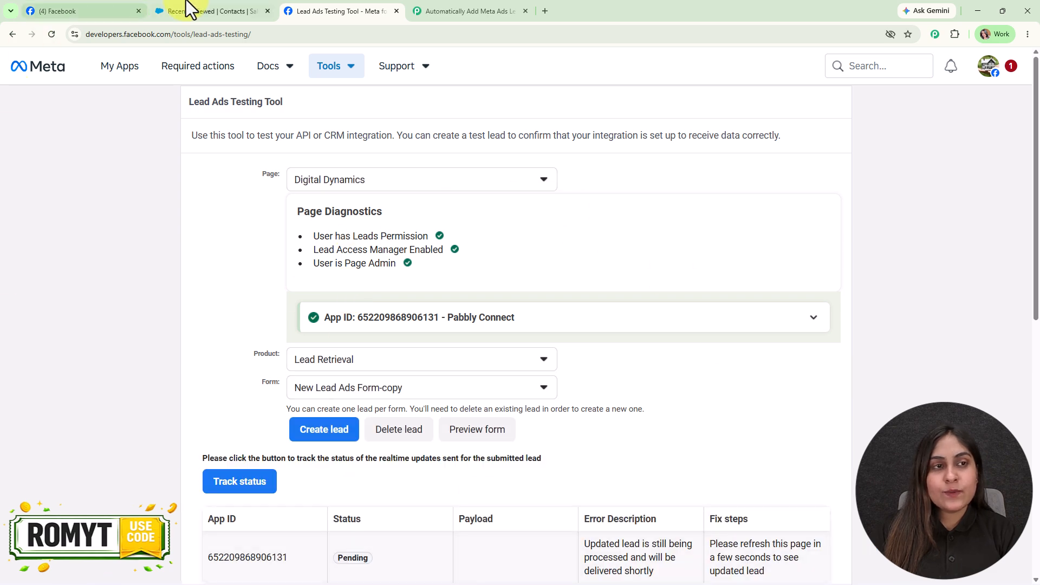
- Reload the Salesforce contacts list to confirm the new test contact at the top, then return to Pabbly
{"action": "left_click", "coordinate": [245, 7]}
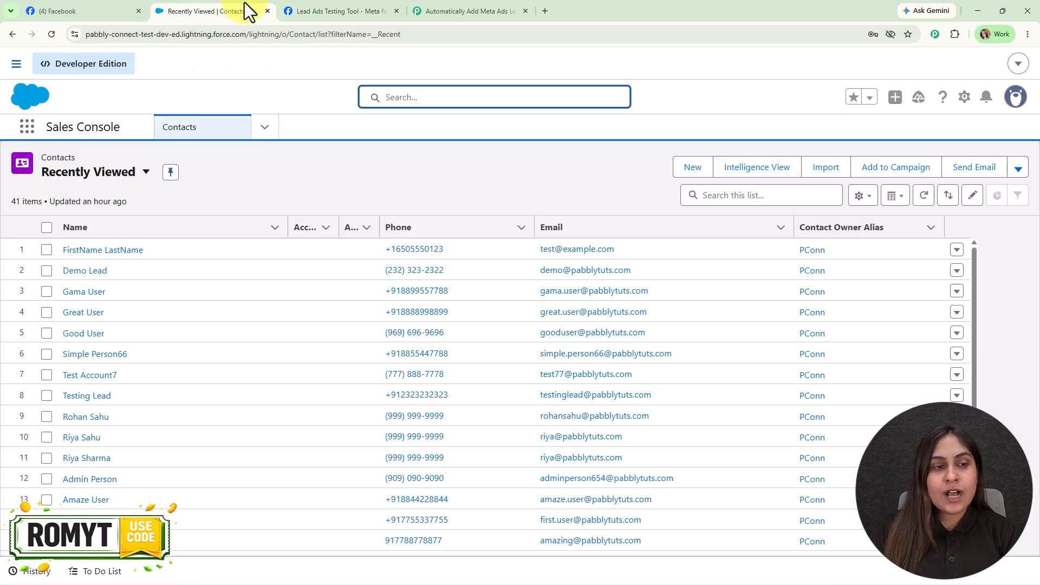
{"action": "left_click", "coordinate": [48, 36]}
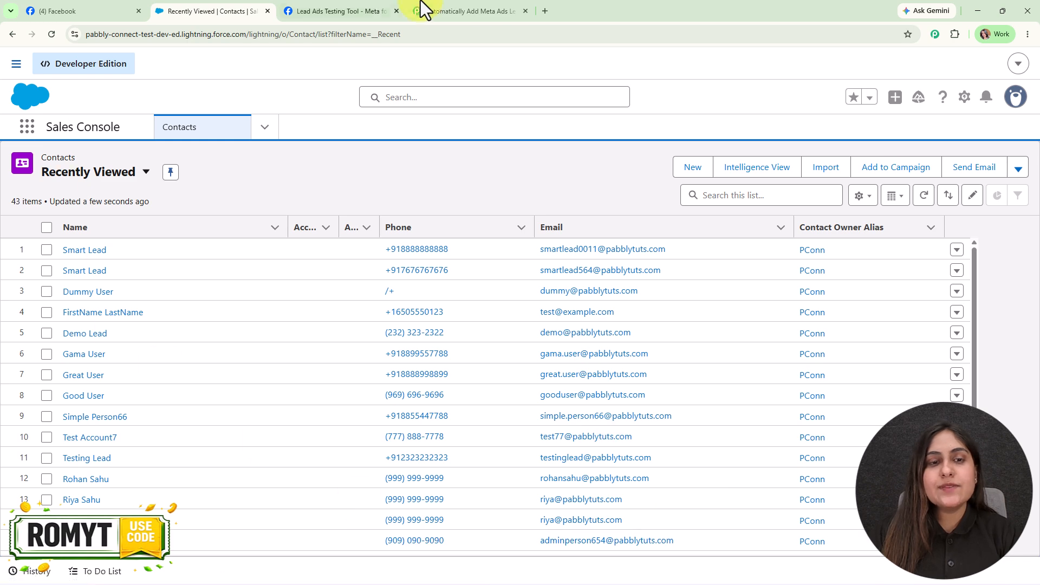
{"action": "left_click", "coordinate": [509, 12]}
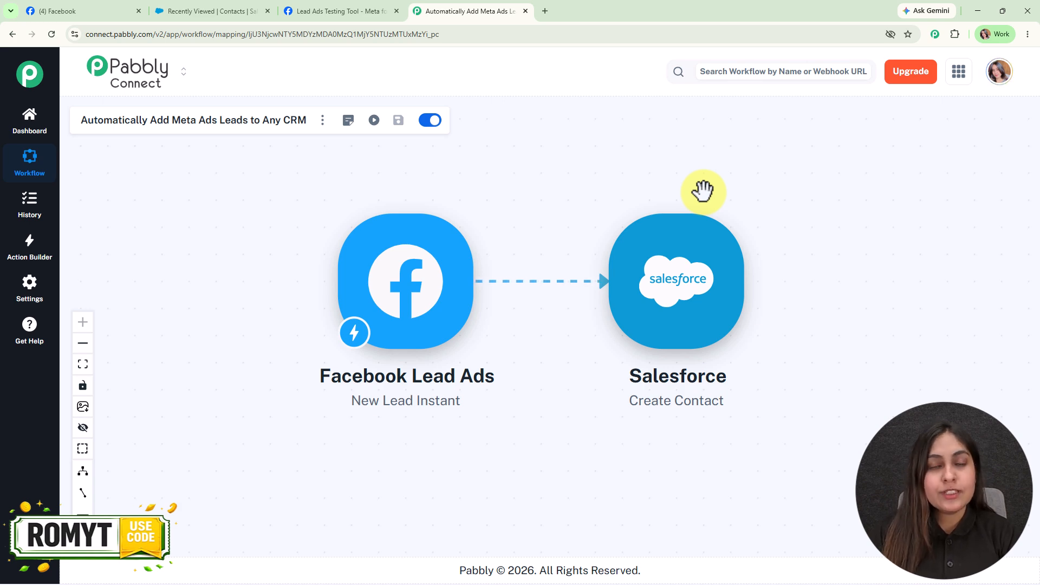
- Go to the Pabbly Connect website in a new tab, dismiss the lifetime deal popup, and sign in
{"action": "left_click", "coordinate": [552, 2]}
{"action": "type", "text": "pabb"}
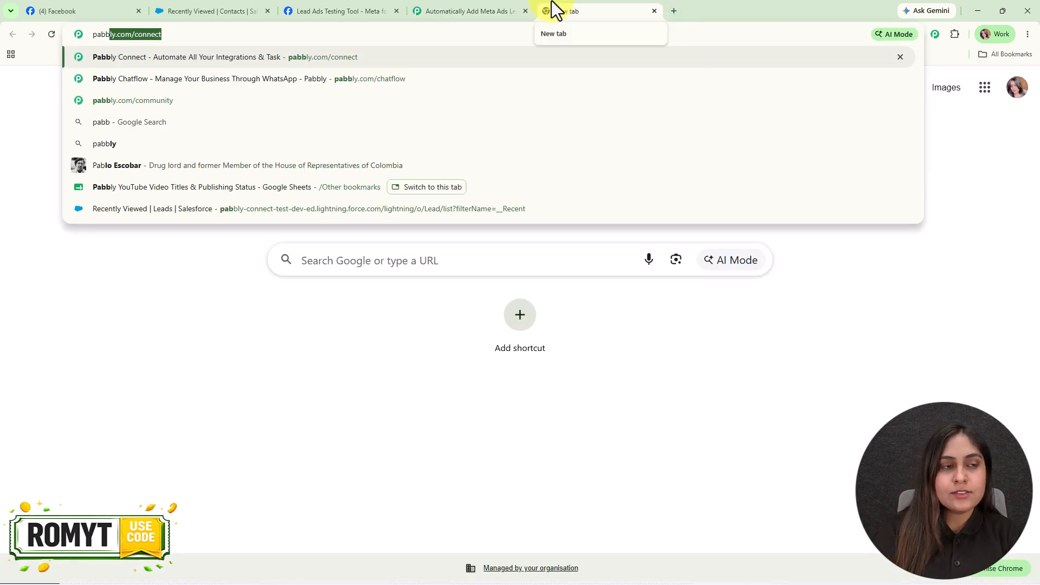
{"action": "key", "text": "Return"}
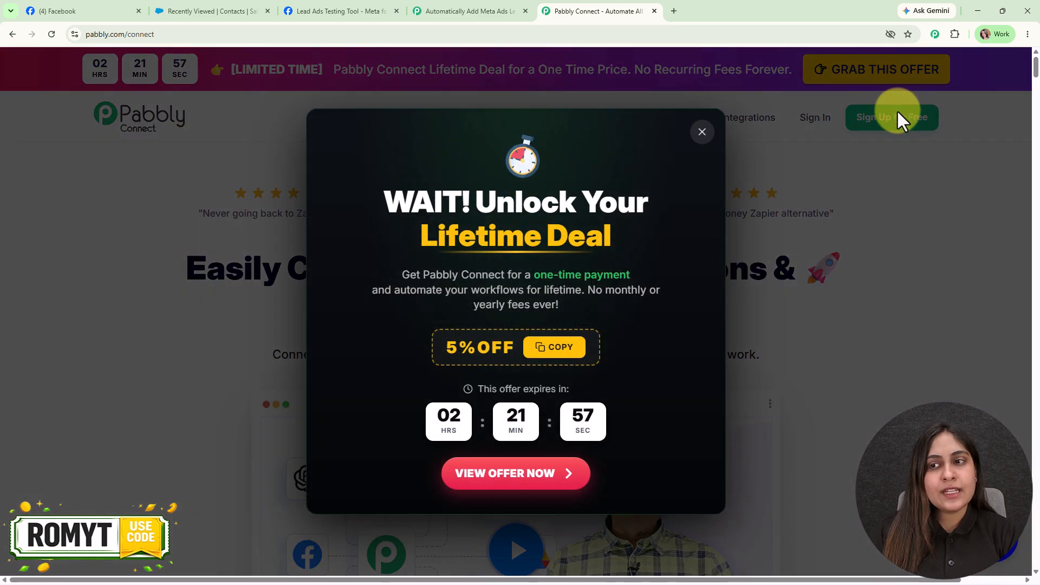
{"action": "left_click", "coordinate": [701, 132]}
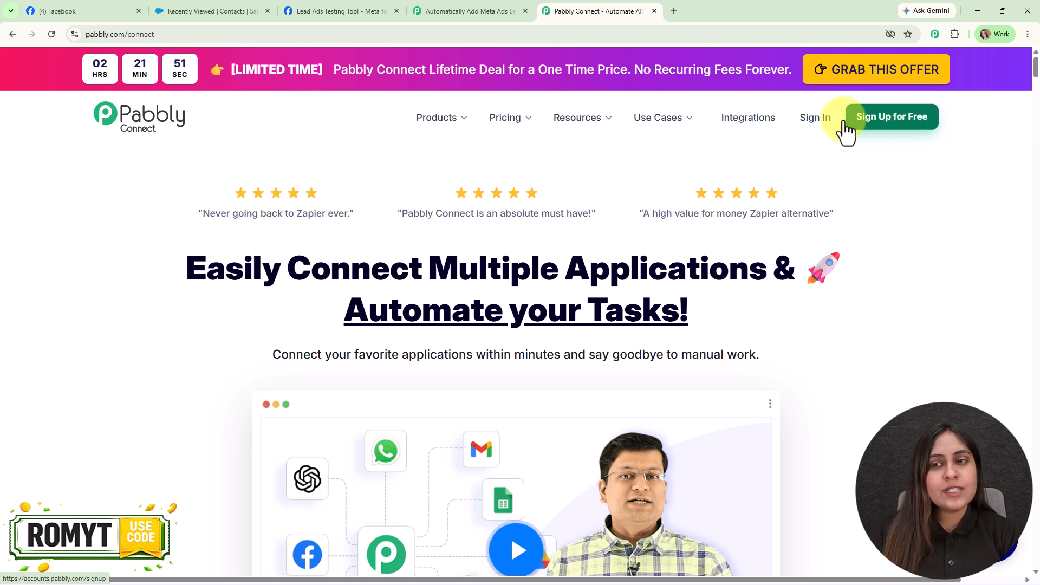
{"action": "left_click", "coordinate": [821, 120]}
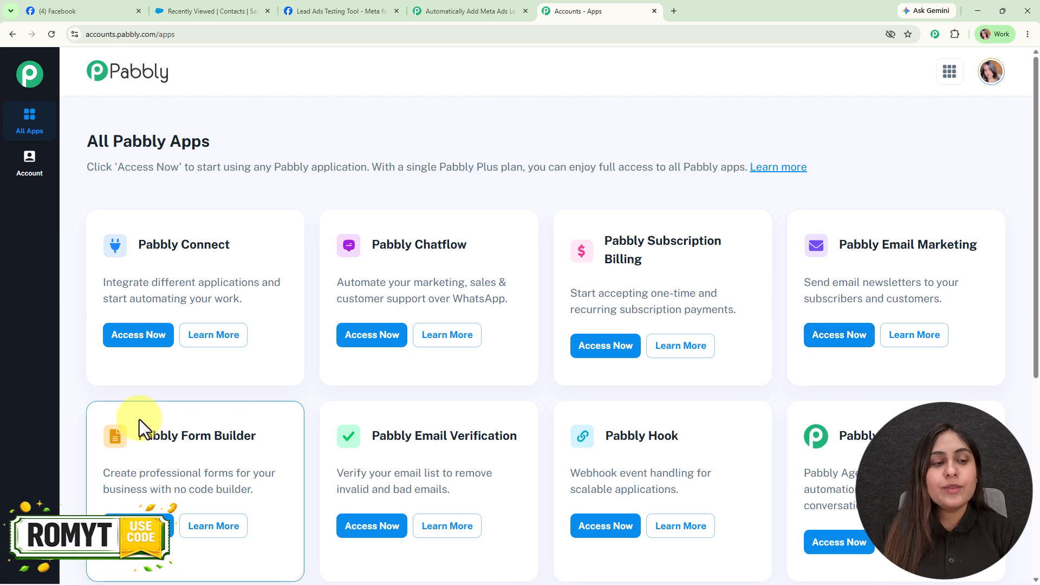
- Launch Pabbly Connect from the apps list and open the new-workflow creation options
{"action": "left_click", "coordinate": [142, 334]}
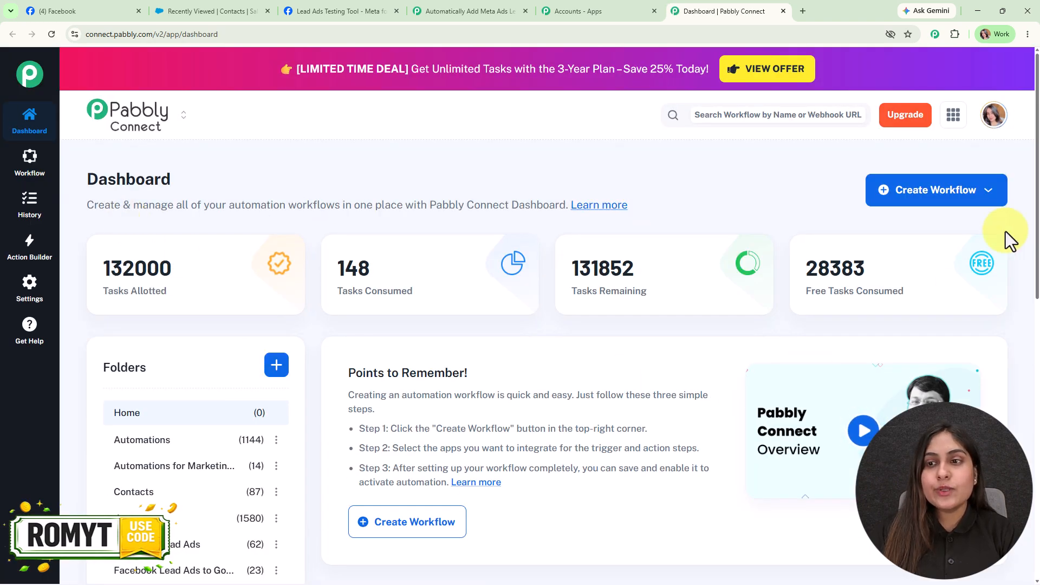
{"action": "left_click", "coordinate": [883, 199]}
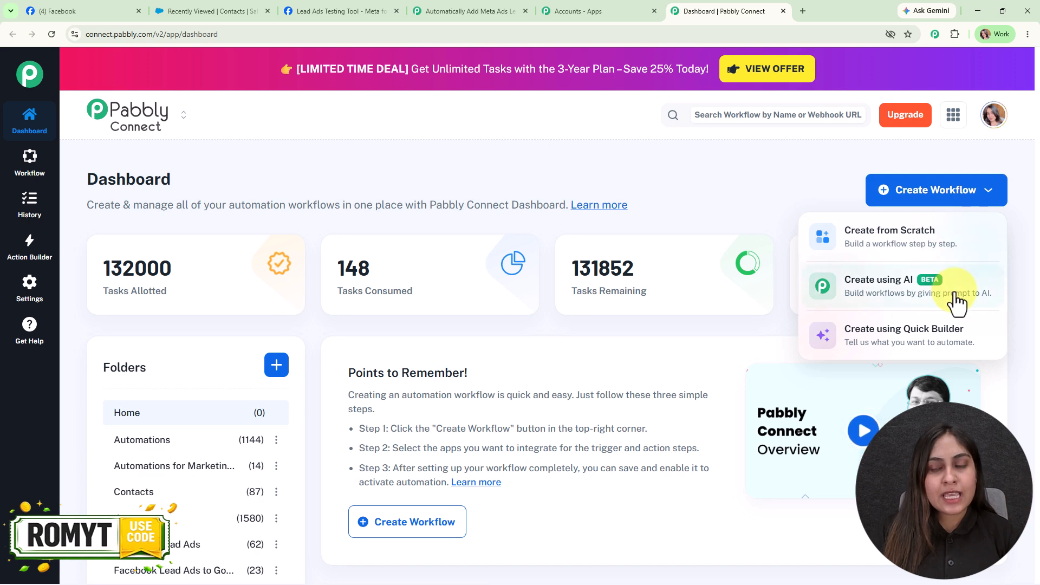
- Start a fresh AI Studio chat and send the Facebook Lead Ads to Salesforce request
{"action": "left_click", "coordinate": [943, 359]}
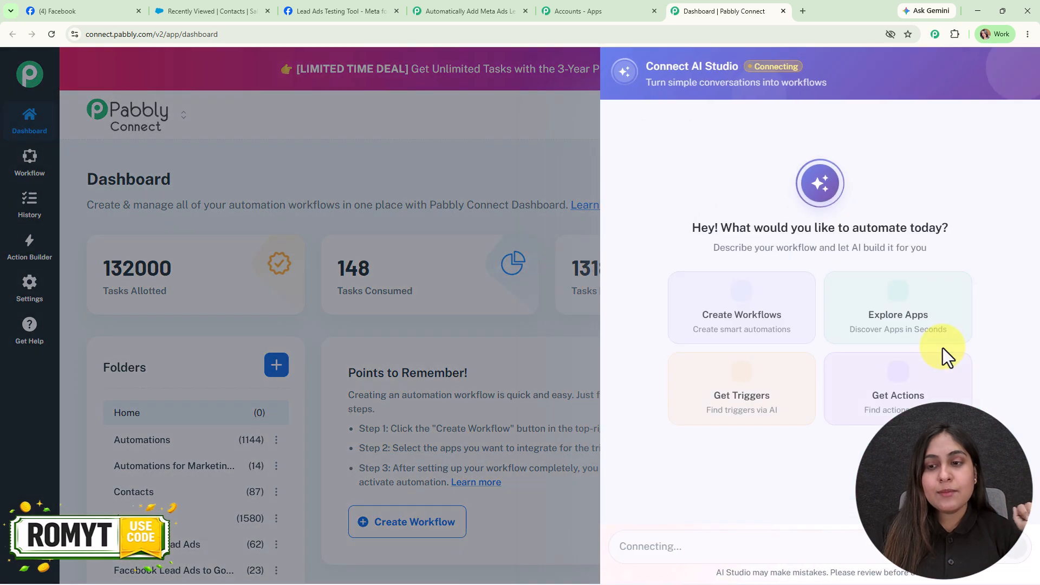
{"action": "left_click", "coordinate": [962, 130]}
{"action": "left_click", "coordinate": [865, 366]}
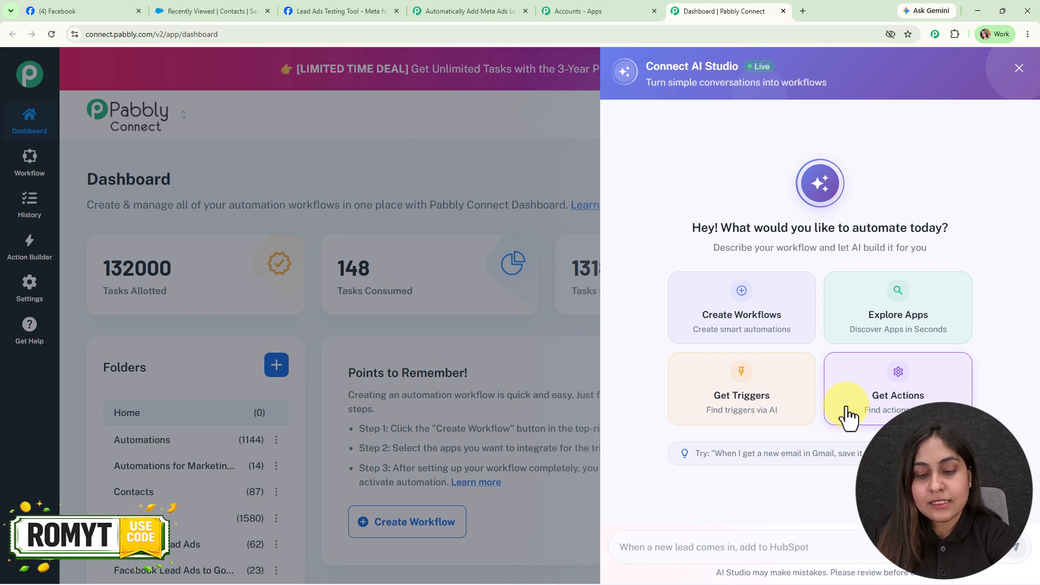
{"action": "type", "text": "When a new lead comes in from Facebook Lead Ads, add it to Salesforce"}
{"action": "key", "text": "Return"}
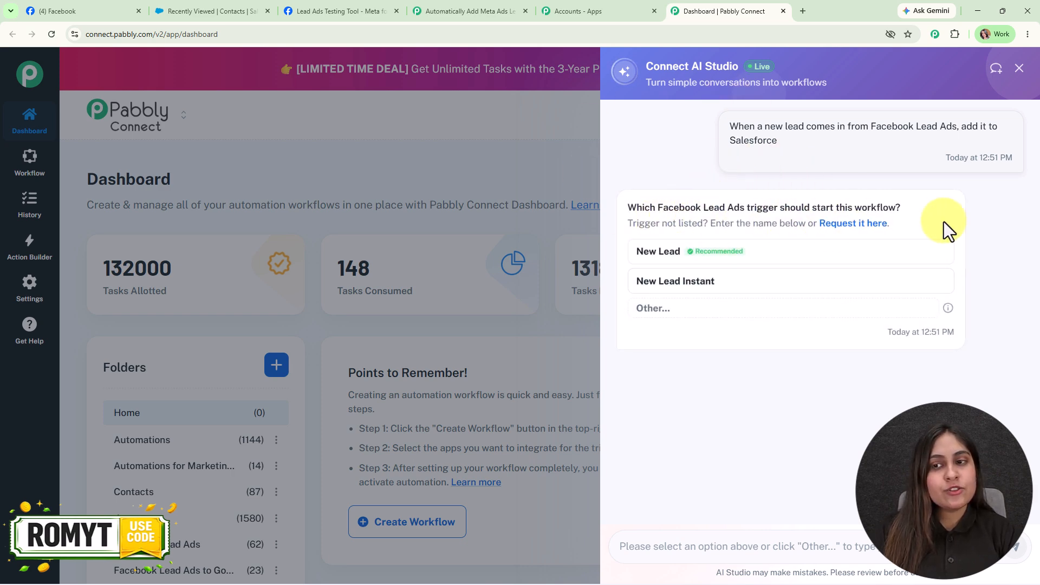
- Choose New Lead Instant and Create Contact, approve creation, and open the new workflow
{"action": "left_click", "coordinate": [707, 283]}
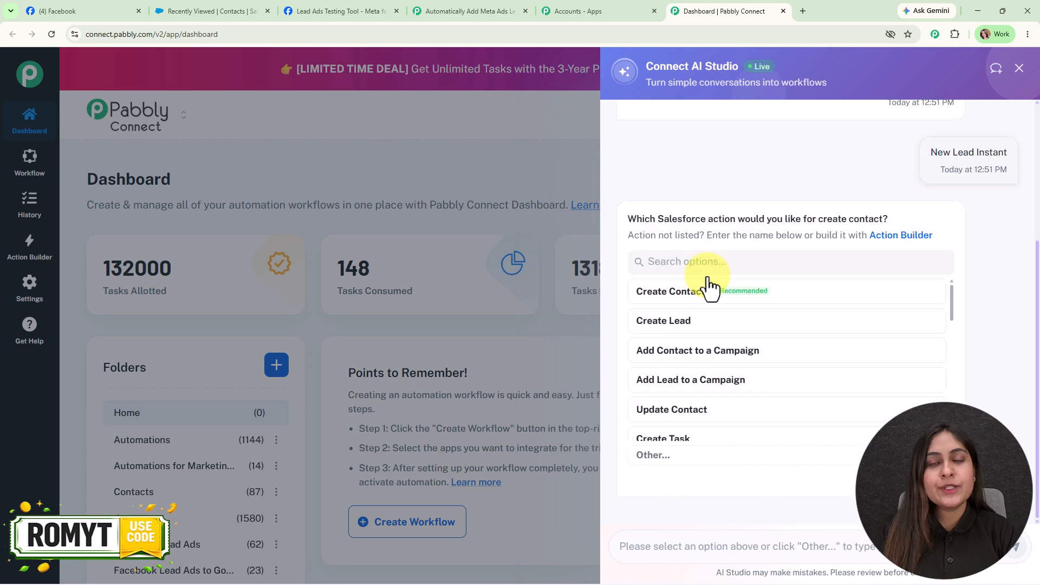
{"action": "left_click", "coordinate": [693, 300]}
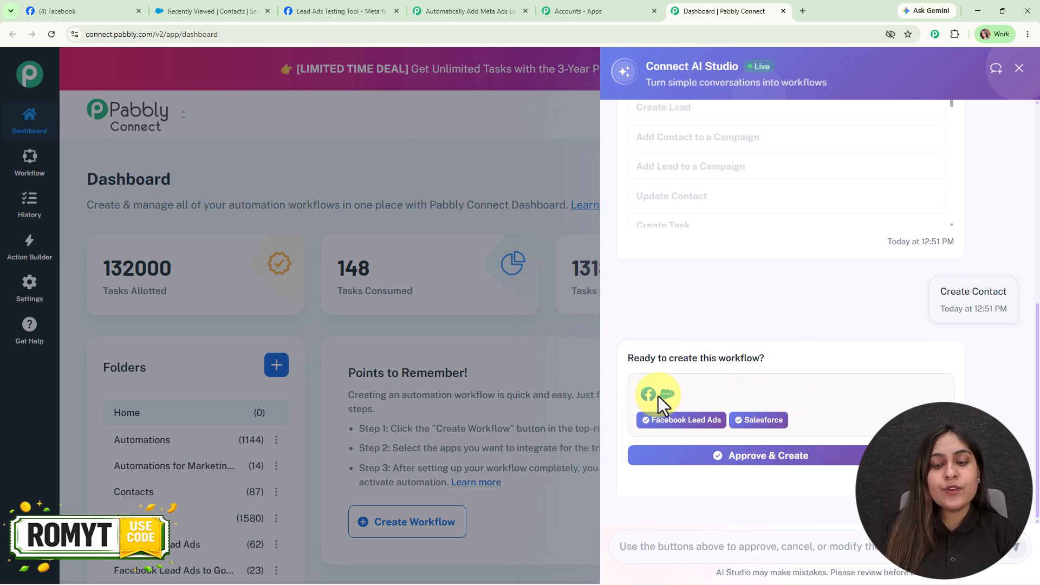
{"action": "left_click", "coordinate": [804, 458]}
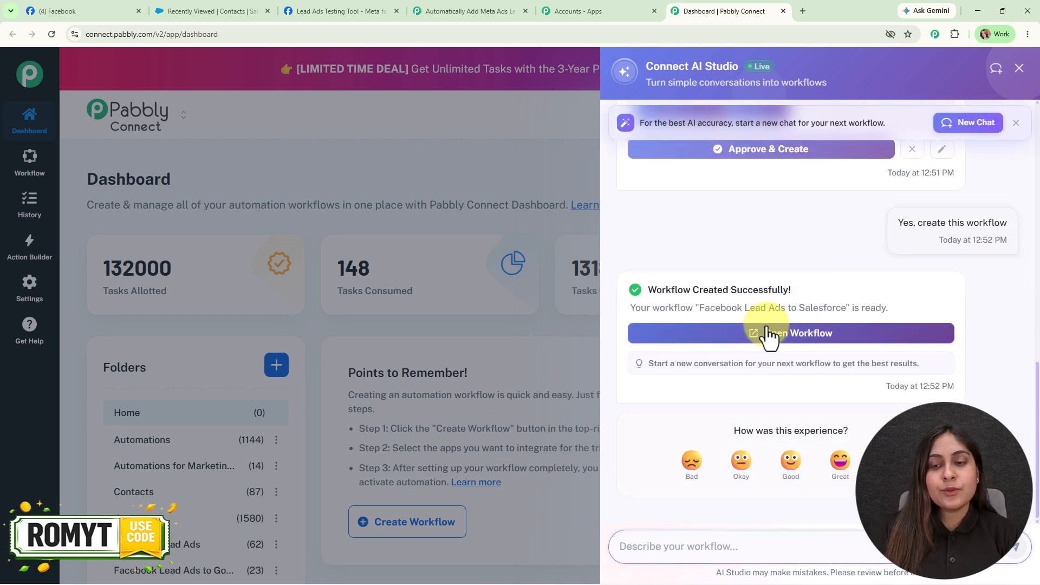
{"action": "left_click", "coordinate": [768, 335]}
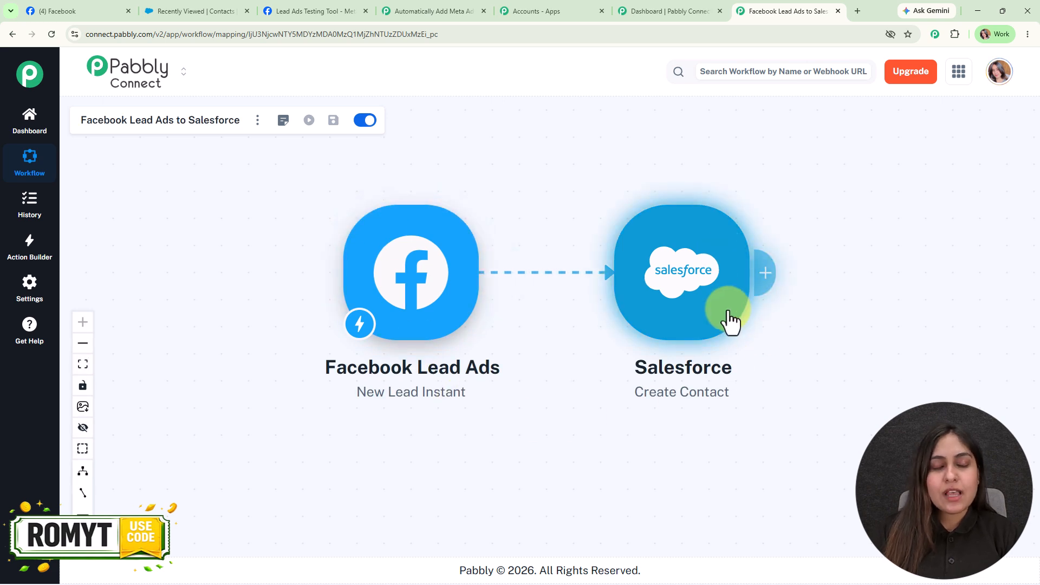
- Add a new Facebook Lead Ads account connection to the trigger
{"action": "left_click", "coordinate": [401, 284]}
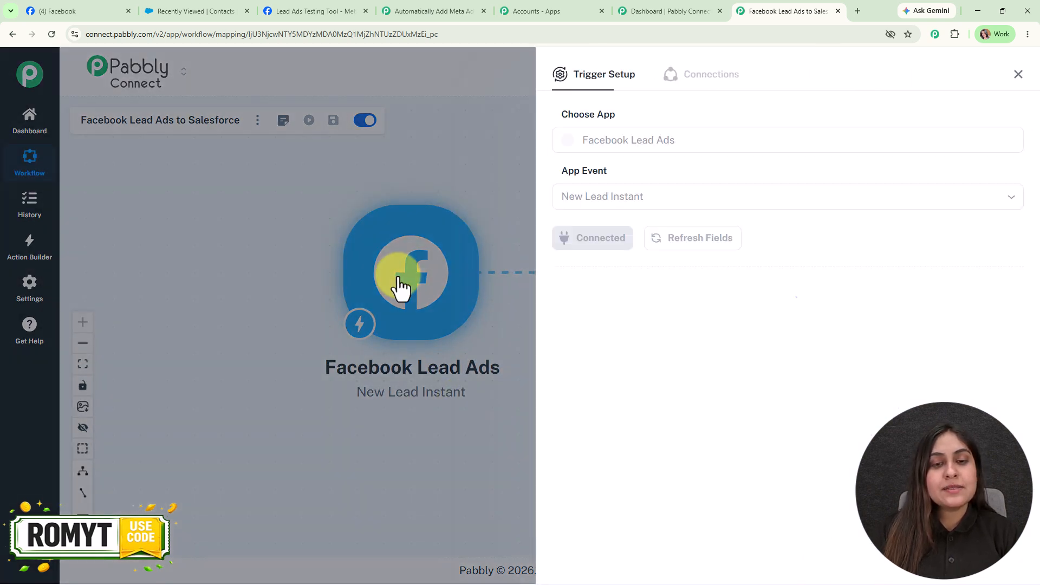
{"action": "left_click", "coordinate": [608, 245]}
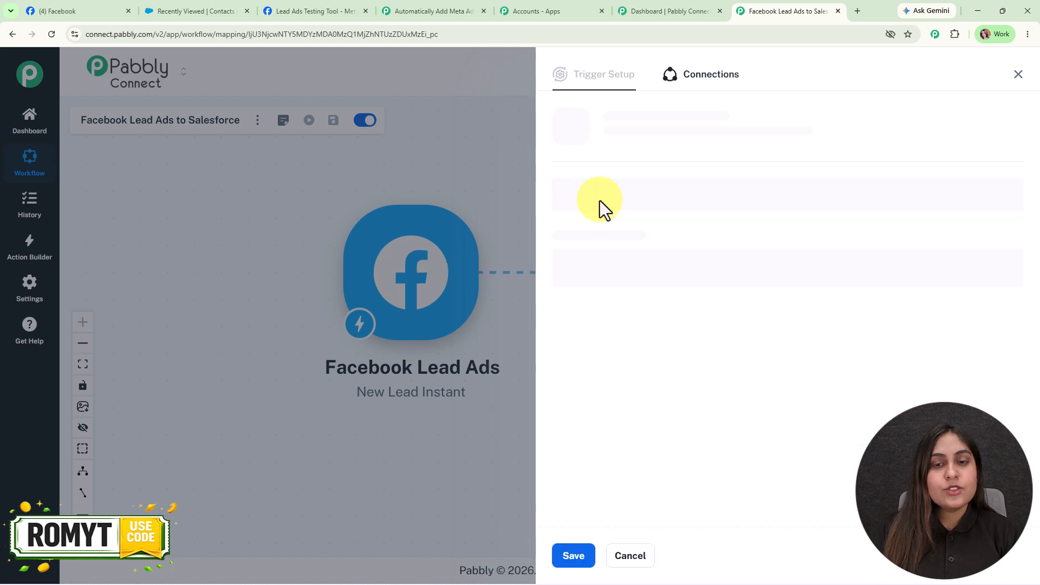
{"action": "left_click", "coordinate": [584, 177]}
{"action": "left_click", "coordinate": [657, 301]}
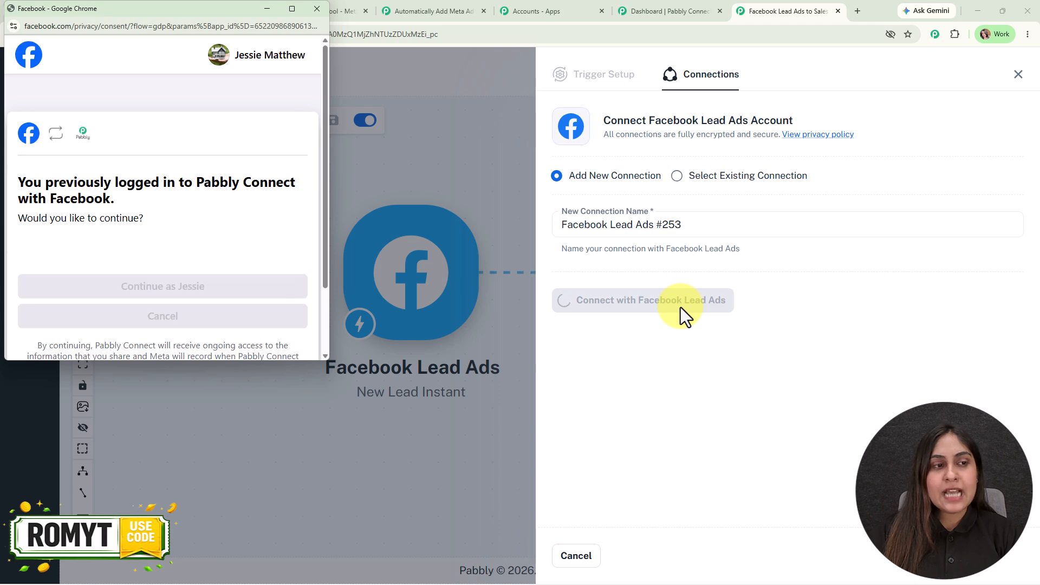
{"action": "left_click", "coordinate": [211, 292]}
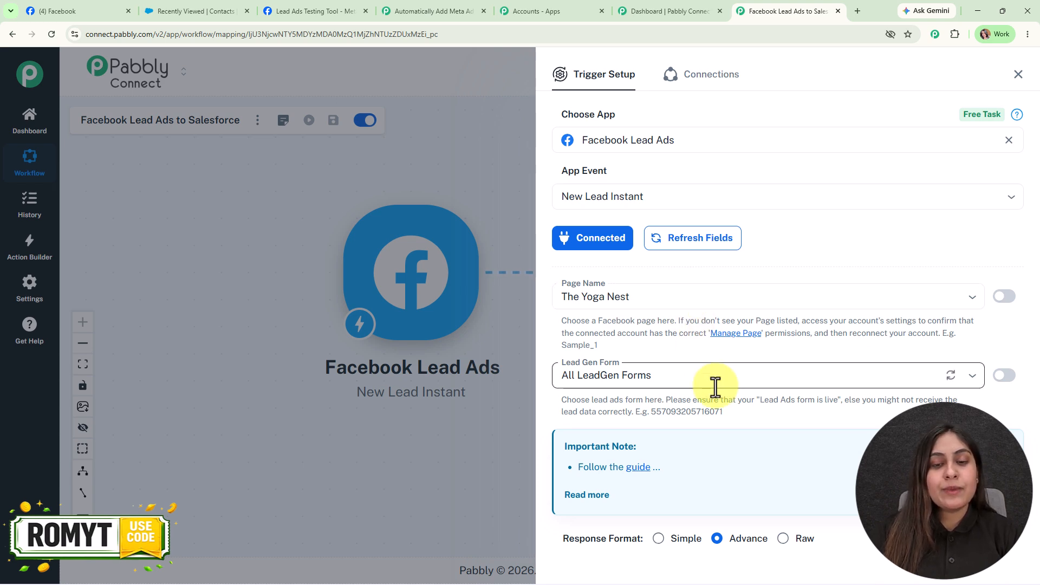
- Set the trigger's Page Name to Digital Dynamics and view that page on Facebook
{"action": "left_click", "coordinate": [695, 305]}
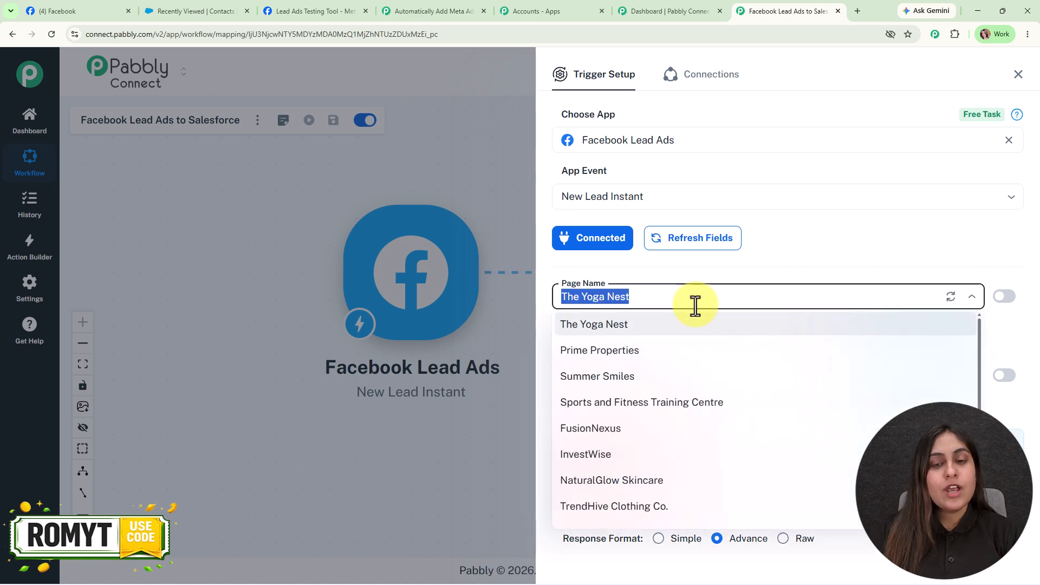
{"action": "type", "text": "di"}
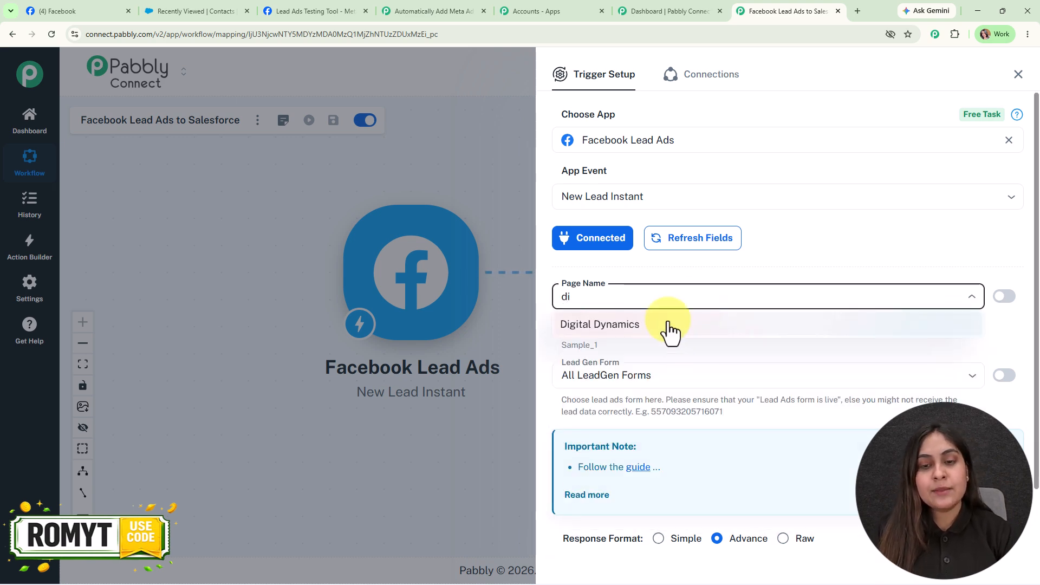
{"action": "left_click", "coordinate": [670, 331]}
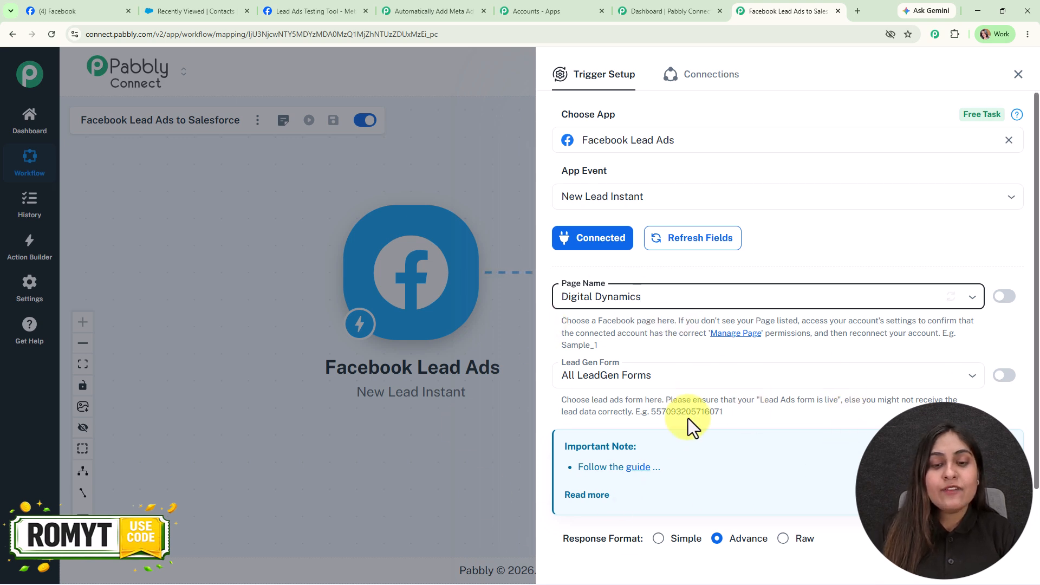
{"action": "left_click", "coordinate": [76, 11]}
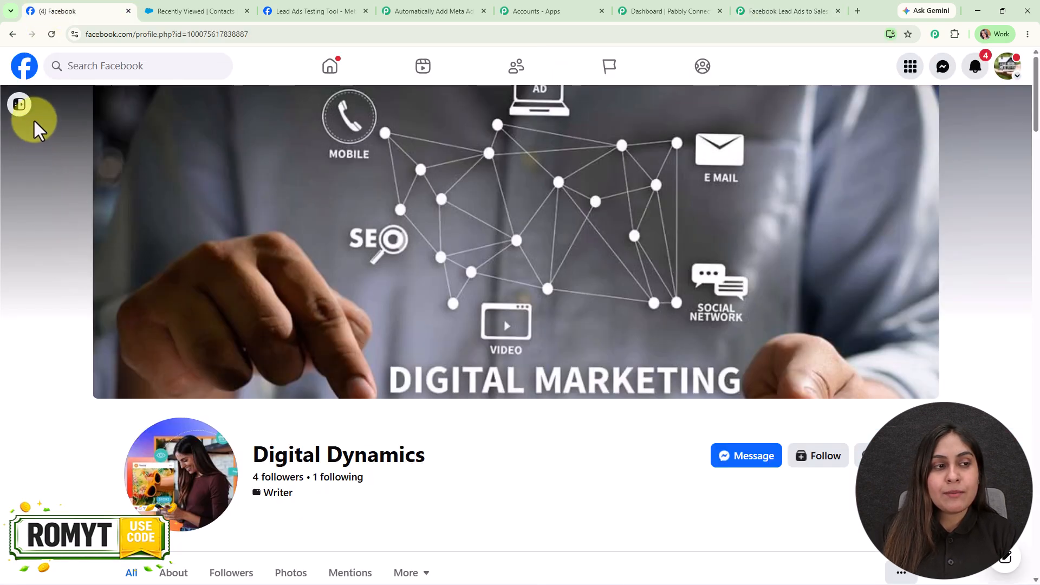
- Check Meta Business Suite's Instant Forms list for New Lead Ads Form-copy, then return to Pabbly
{"action": "mouse_move", "coordinate": [35, 126]}
{"action": "left_click", "coordinate": [81, 501]}
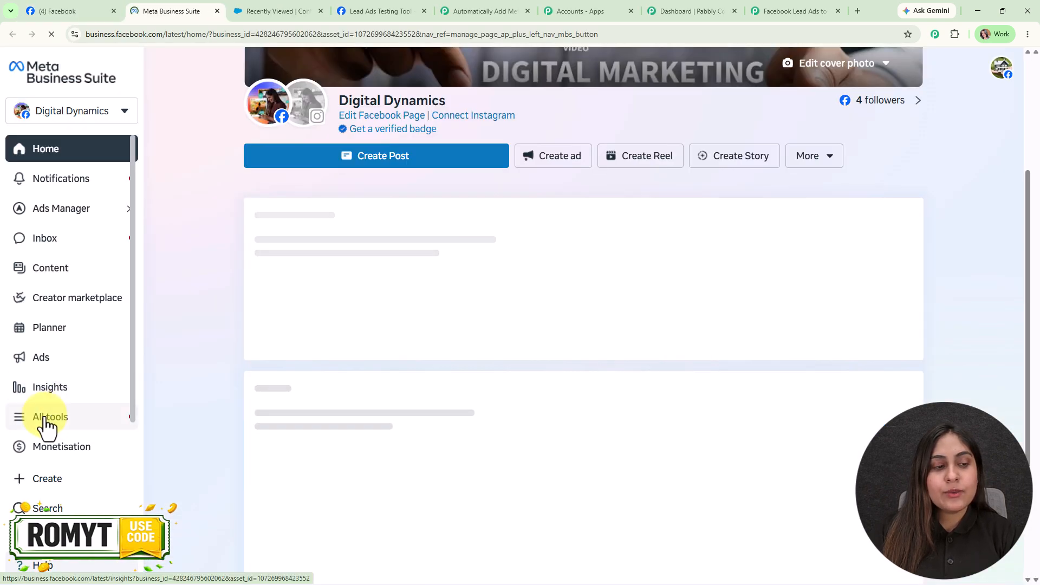
{"action": "left_click", "coordinate": [43, 420]}
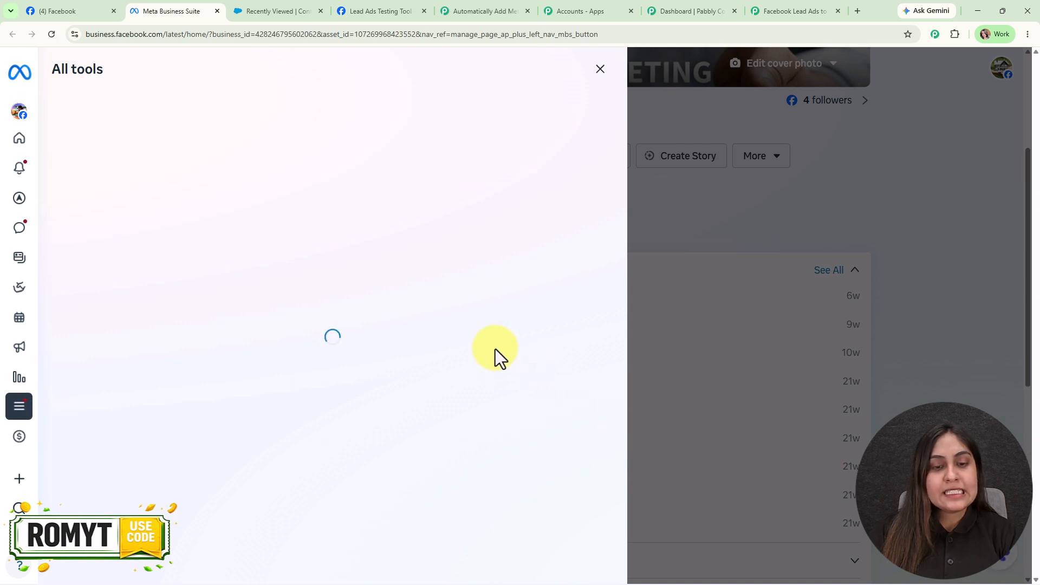
{"action": "left_click", "coordinate": [495, 405]}
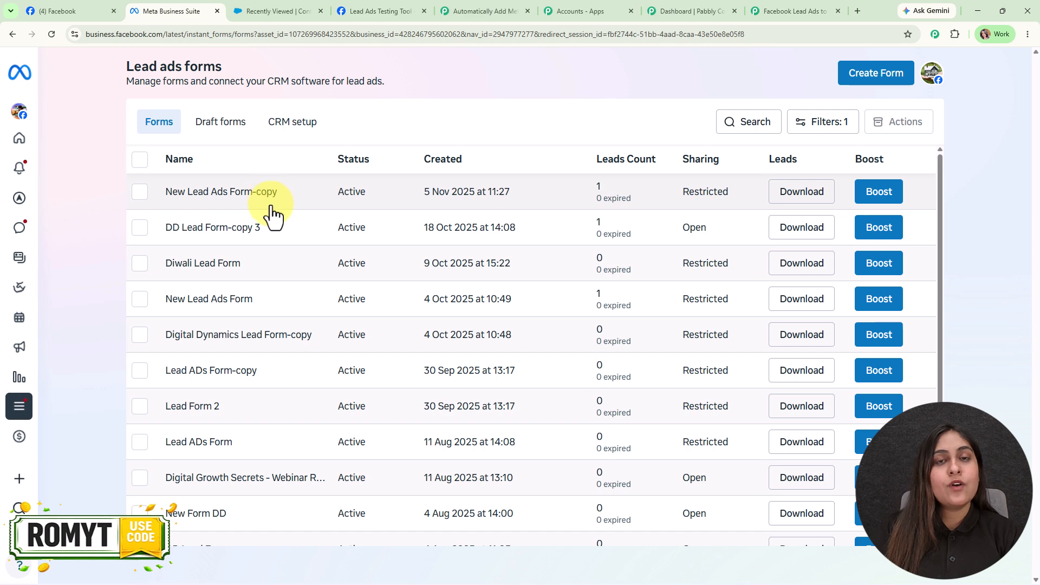
{"action": "left_click", "coordinate": [823, 6]}
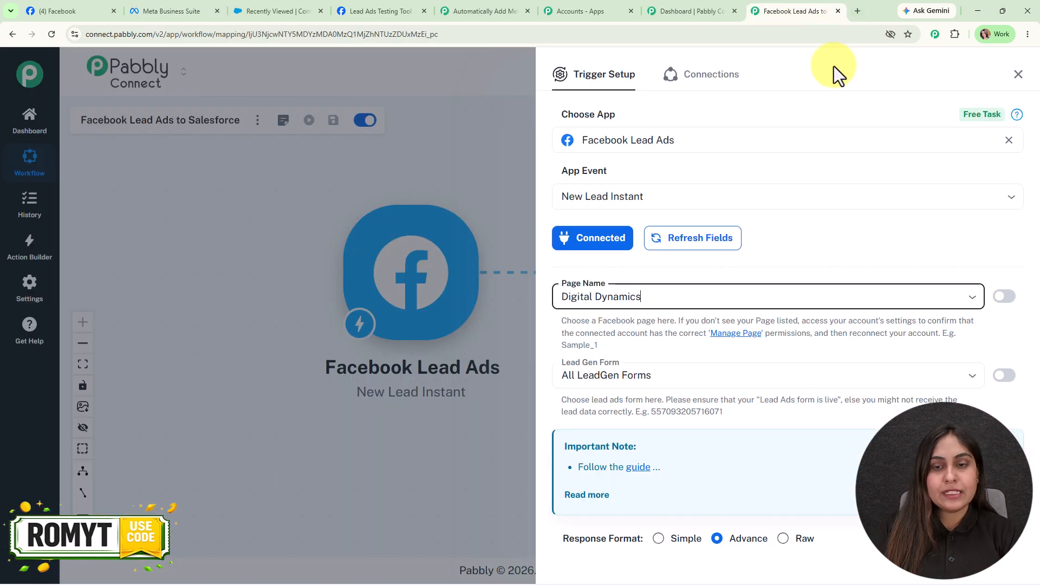
- Set the trigger's Lead Gen Form to New Lead Ads Form-copy
{"action": "left_click", "coordinate": [698, 382]}
{"action": "left_click", "coordinate": [649, 187]}
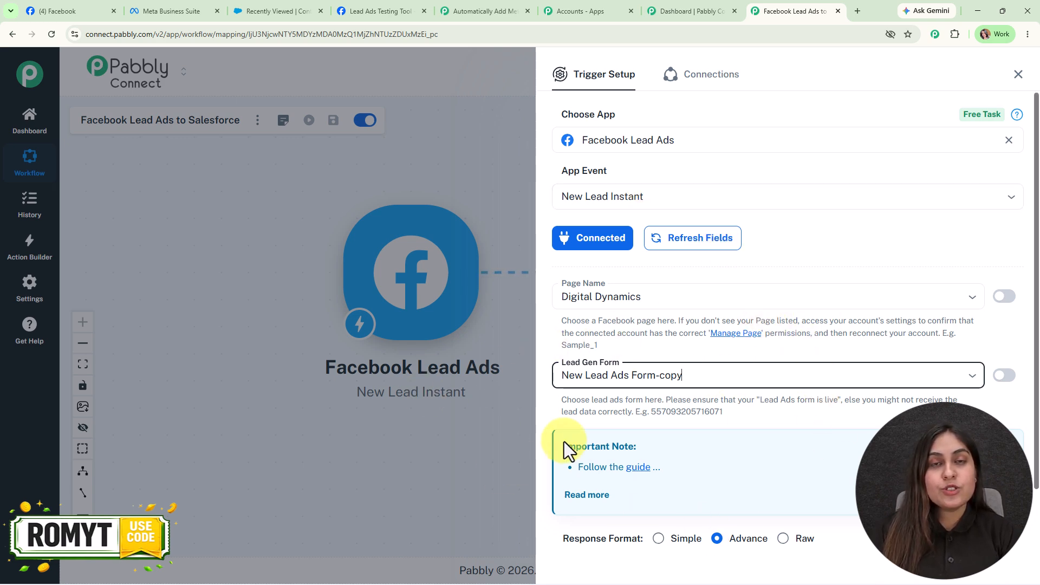
{"action": "left_click", "coordinate": [691, 376]}
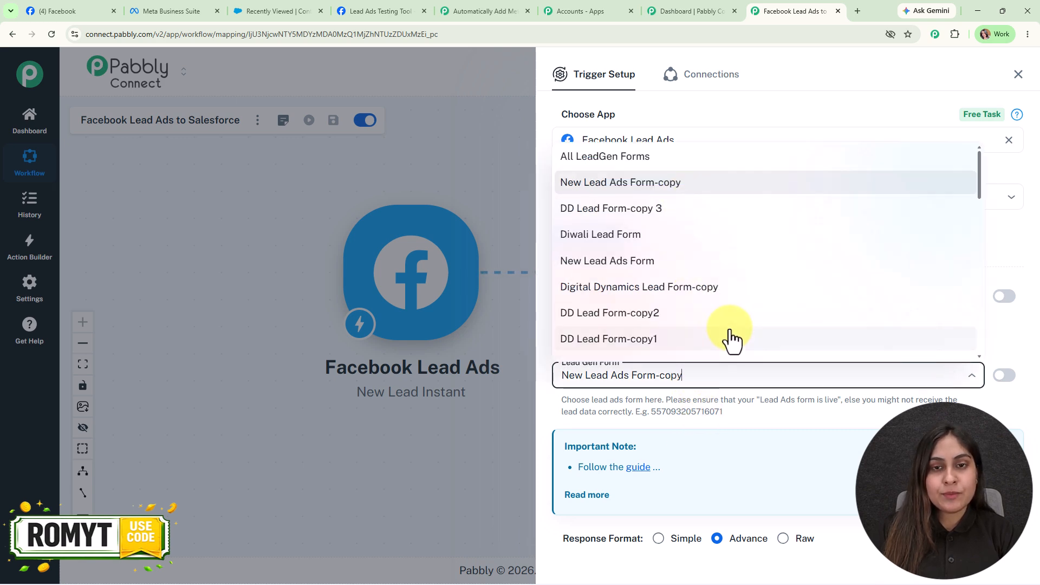
{"action": "left_click", "coordinate": [476, 190]}
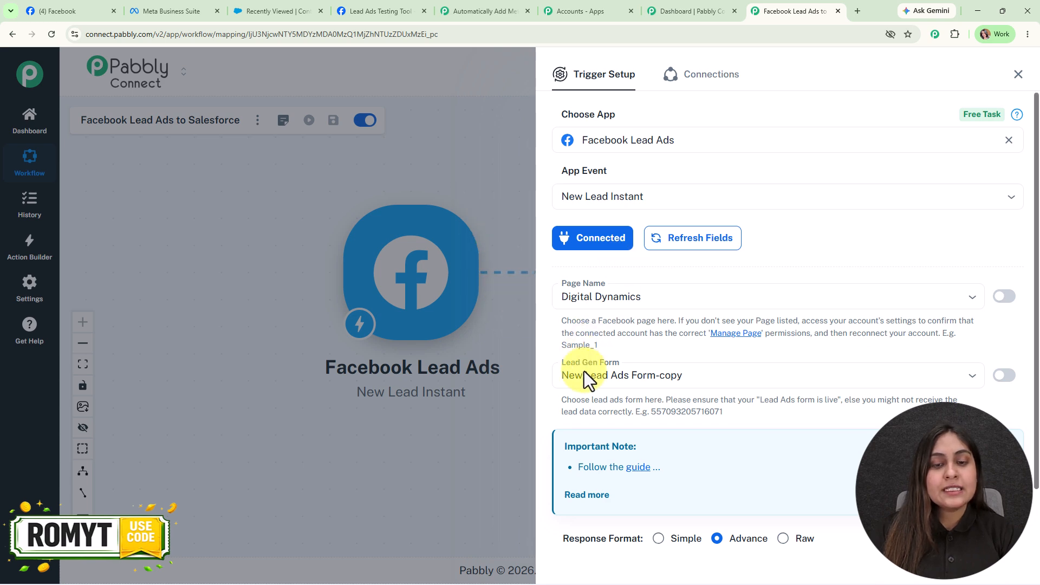
- Choose Simple response format, save and wait for a test lead, then go to the testing tool
{"action": "scroll", "coordinate": [659, 417], "scroll_direction": "down", "scroll_amount": 2}
{"action": "left_click", "coordinate": [658, 464]}
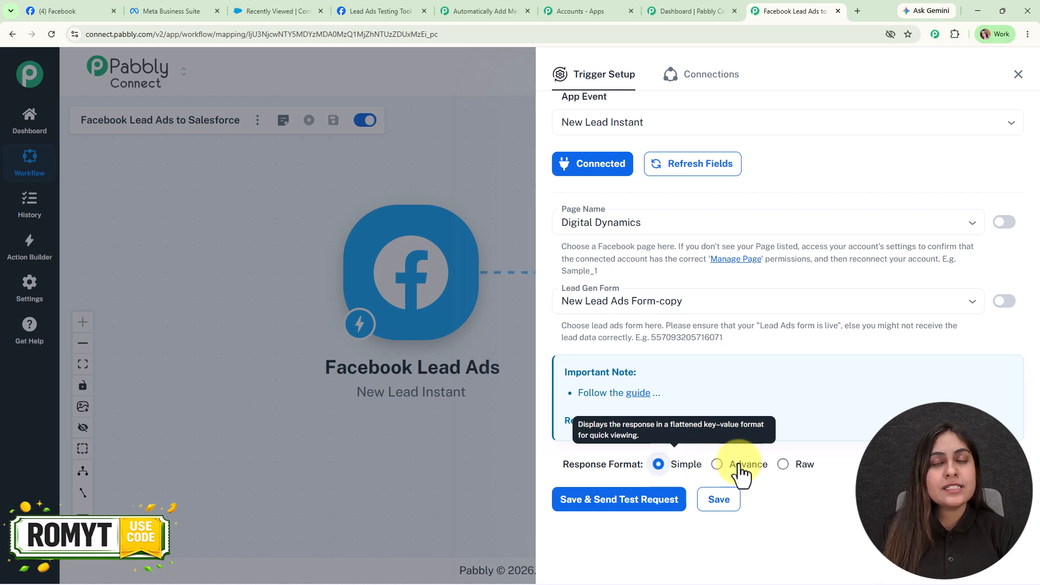
{"action": "left_click", "coordinate": [599, 510]}
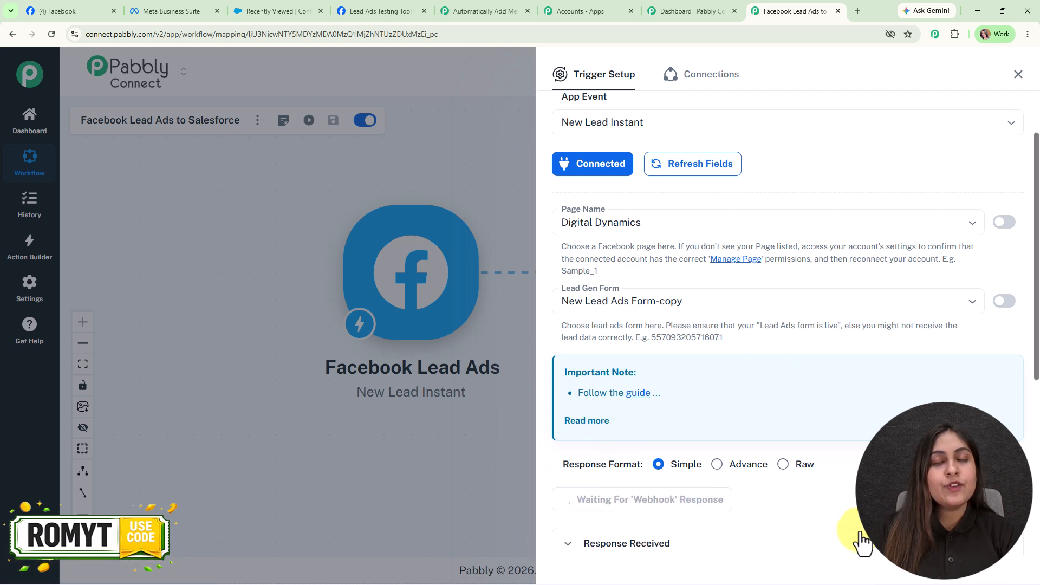
{"action": "left_click", "coordinate": [566, 544]}
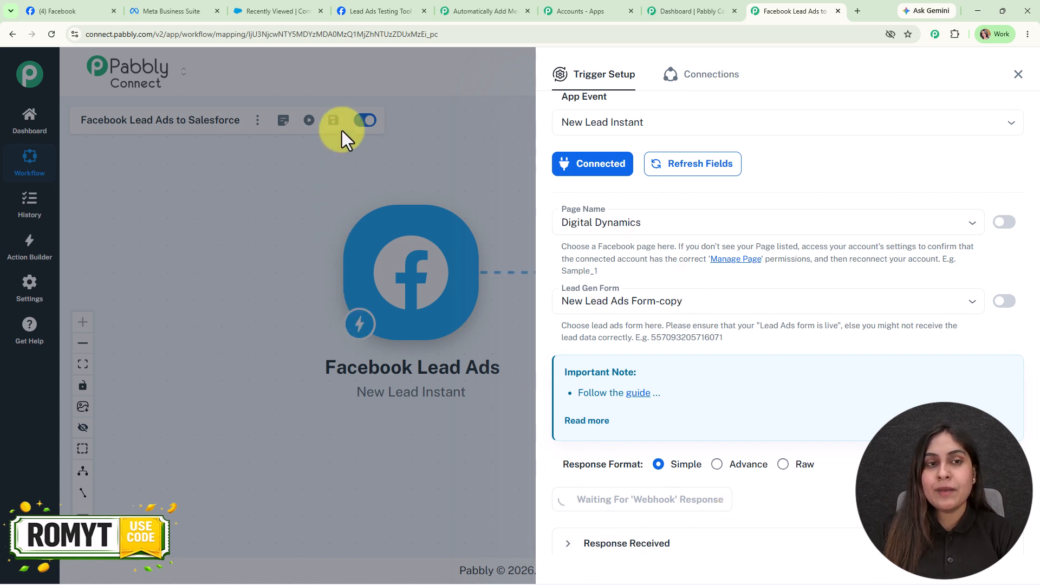
{"action": "left_click", "coordinate": [367, 5]}
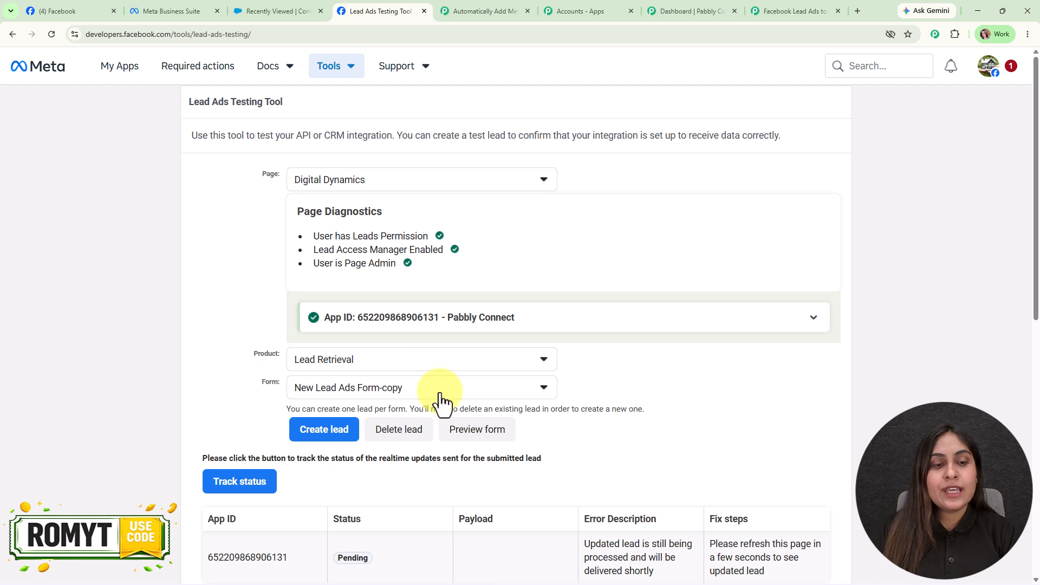
- Delete the existing test lead for the form, noting the one-lead-per-form limit
{"action": "scroll", "coordinate": [455, 455], "scroll_direction": "down", "scroll_amount": 2}
{"action": "left_click_drag", "start_coordinate": [278, 297], "coordinate": [414, 302]}
{"action": "double_click", "coordinate": [419, 301]}
{"action": "left_click_drag", "start_coordinate": [487, 301], "coordinate": [675, 304]}
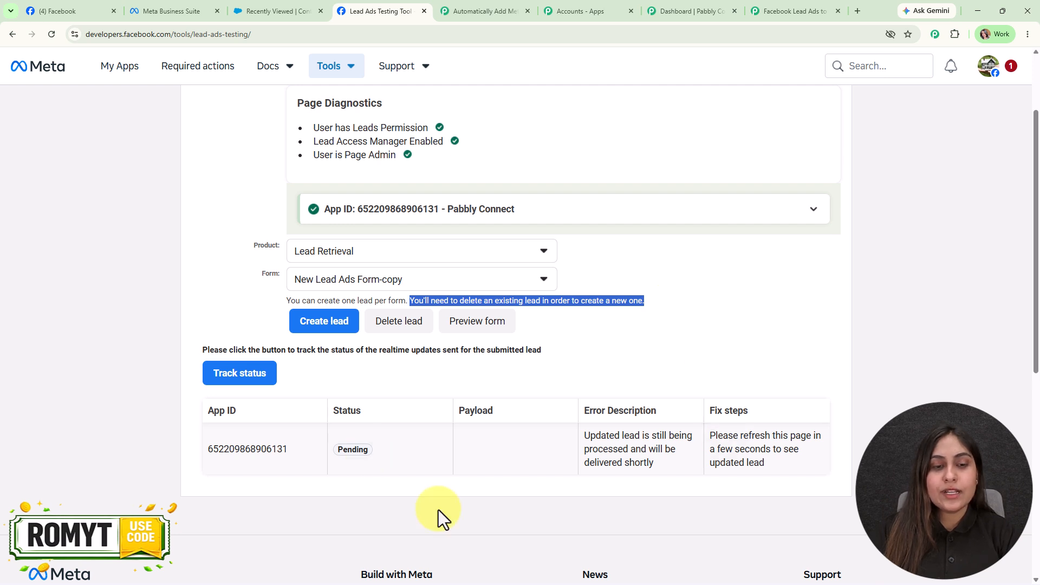
{"action": "left_click", "coordinate": [402, 329]}
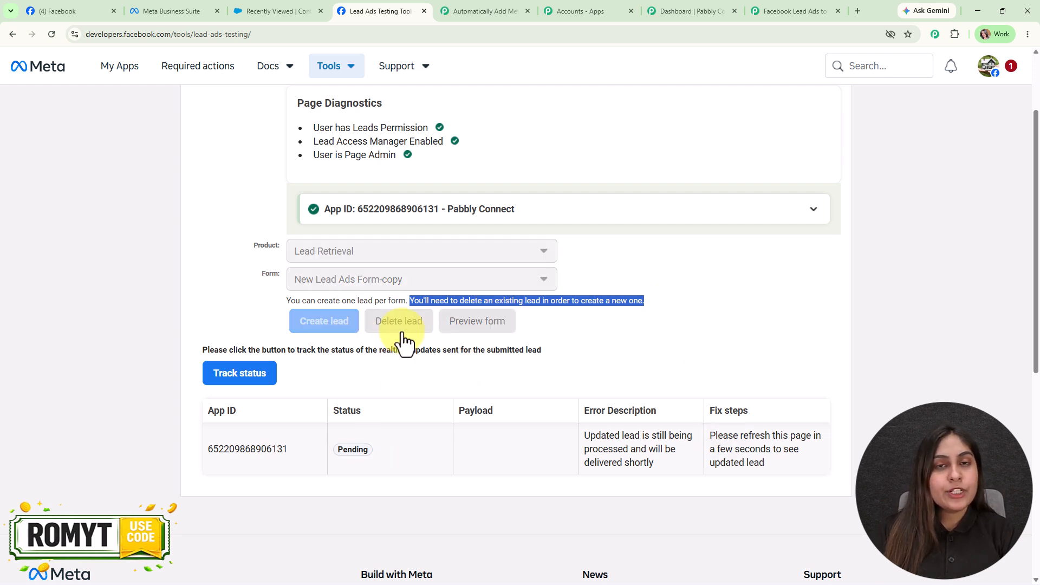
- Reload the testing tool and choose the Digital Dynamics page with New Lead Ads Form-copy
{"action": "scroll", "coordinate": [431, 460], "scroll_direction": "up", "scroll_amount": 2}
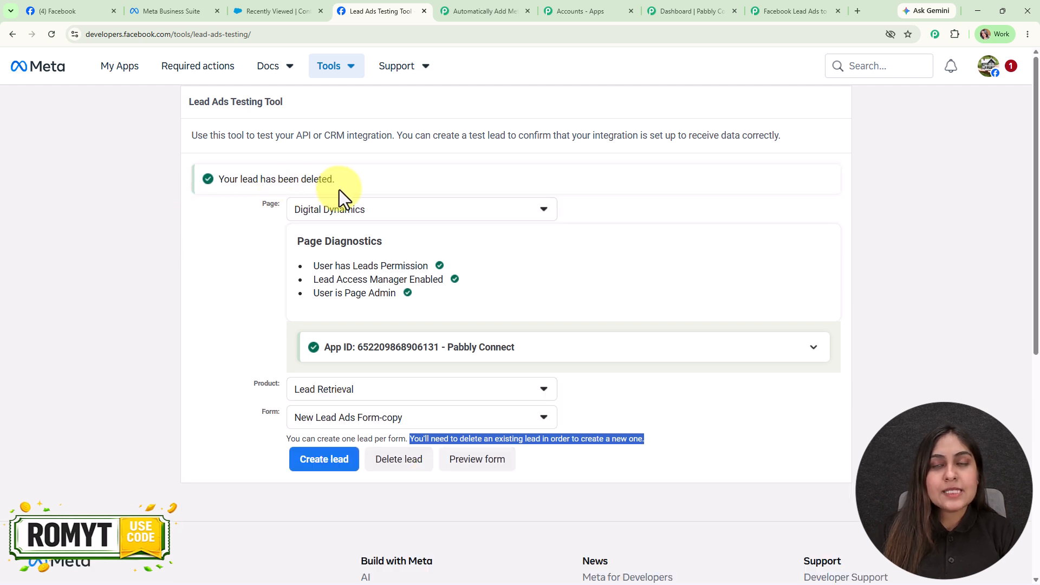
{"action": "left_click", "coordinate": [50, 37]}
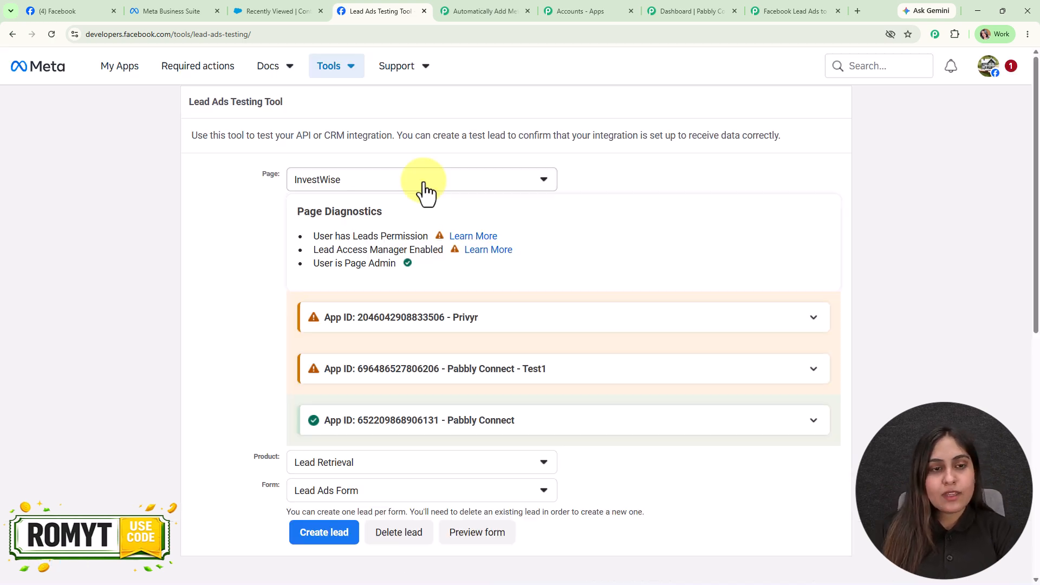
{"action": "left_click", "coordinate": [425, 184]}
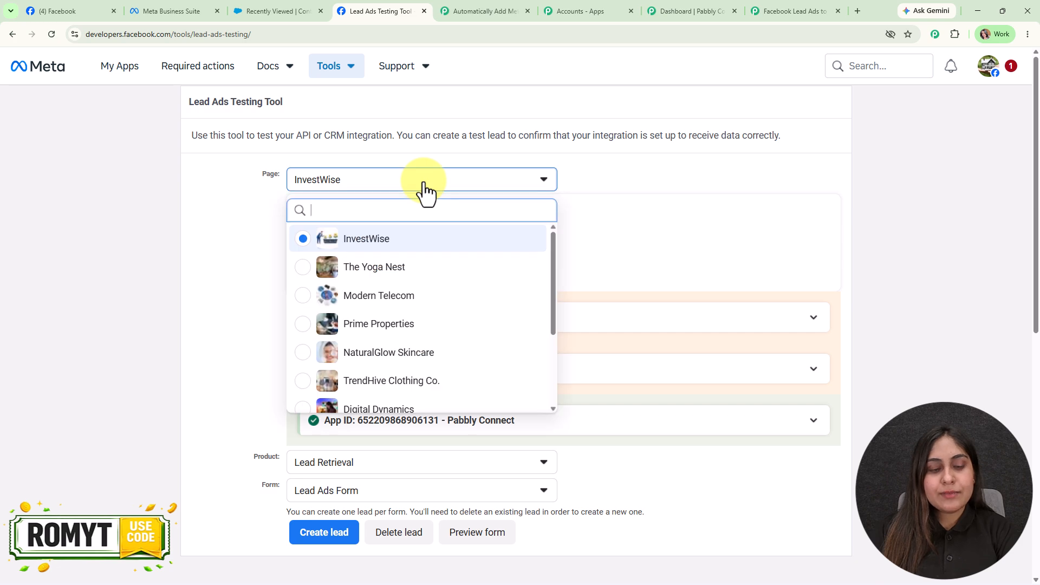
{"action": "type", "text": "d"}
{"action": "left_click", "coordinate": [418, 241]}
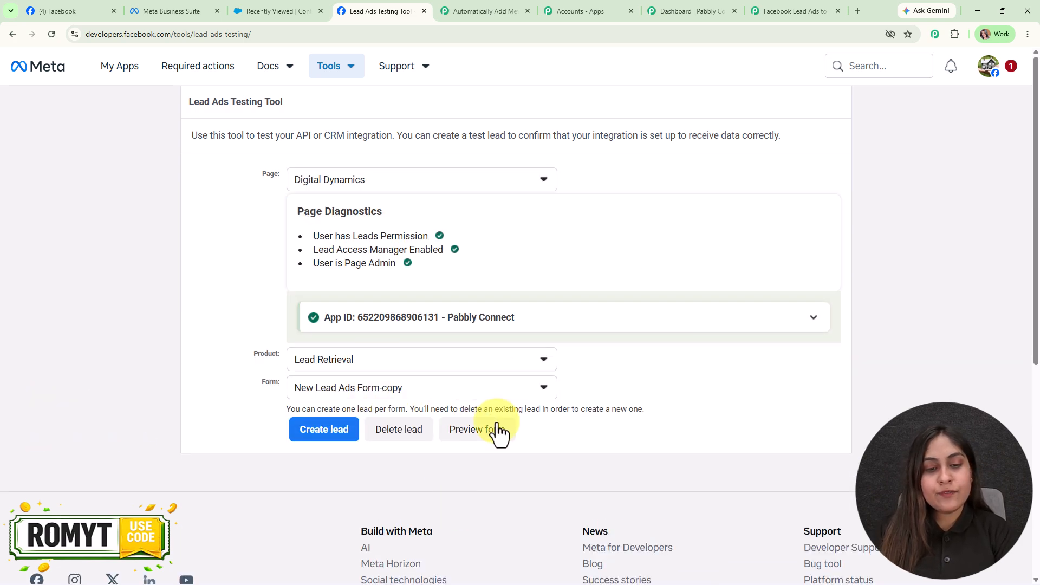
{"action": "left_click", "coordinate": [497, 434]}
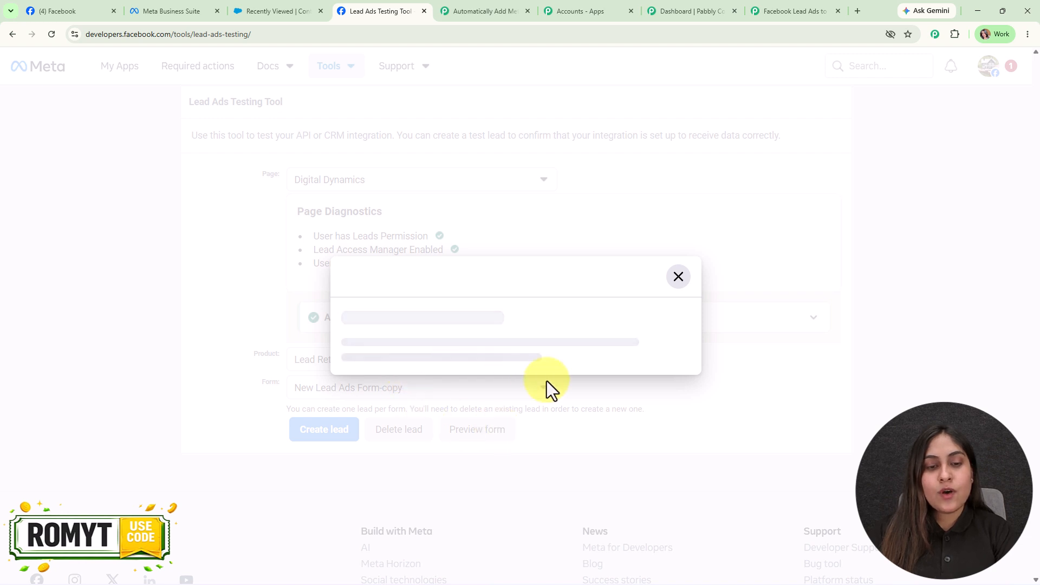
{"action": "left_click", "coordinate": [544, 516]}
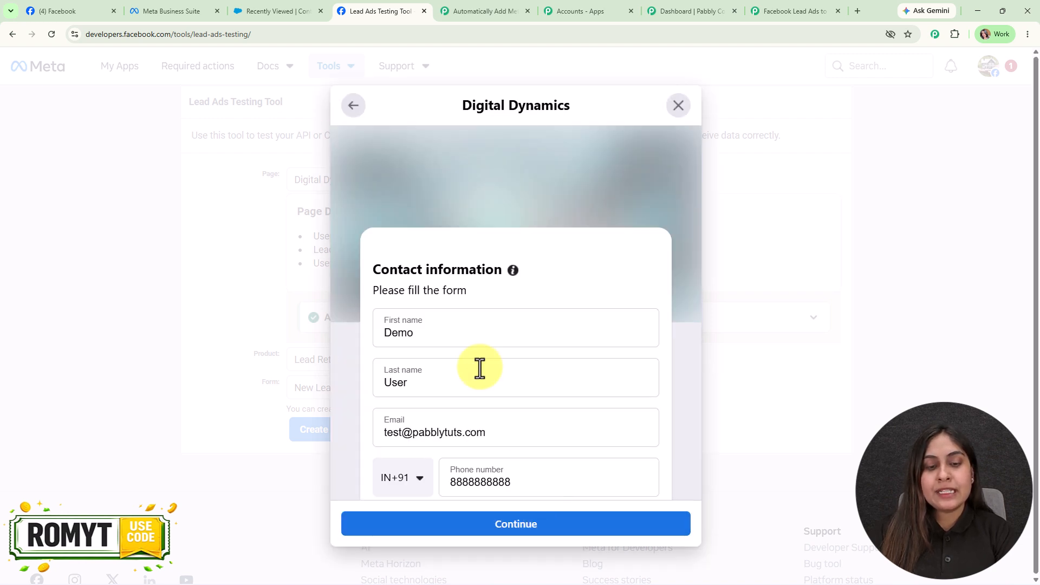
{"action": "scroll", "coordinate": [465, 336], "scroll_direction": "down", "scroll_amount": 1}
{"action": "double_click", "coordinate": [444, 319]}
{"action": "type", "text": "Lea"}
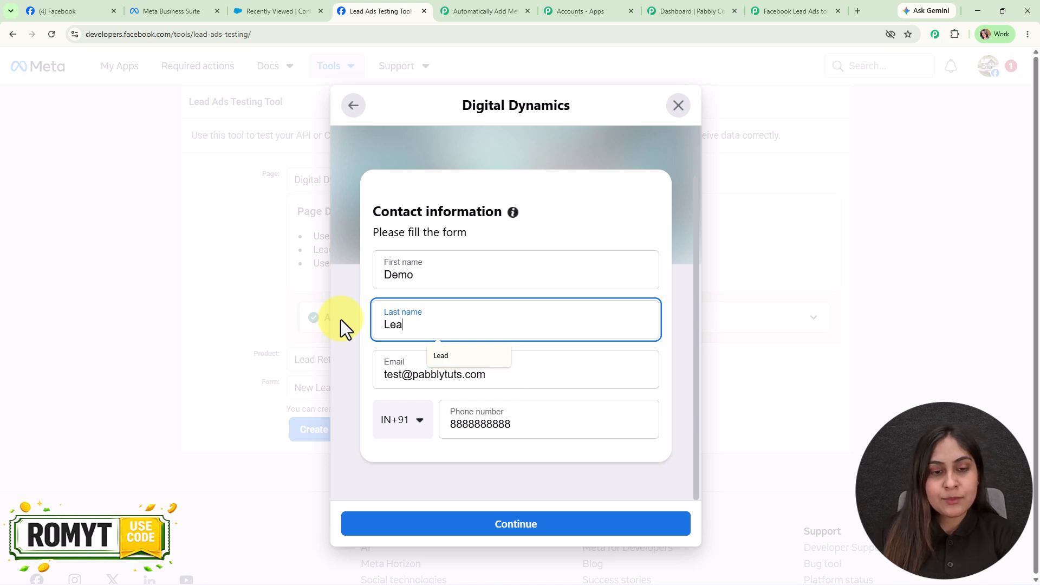
{"action": "type", "text": "d"}
{"action": "double_click", "coordinate": [398, 375]}
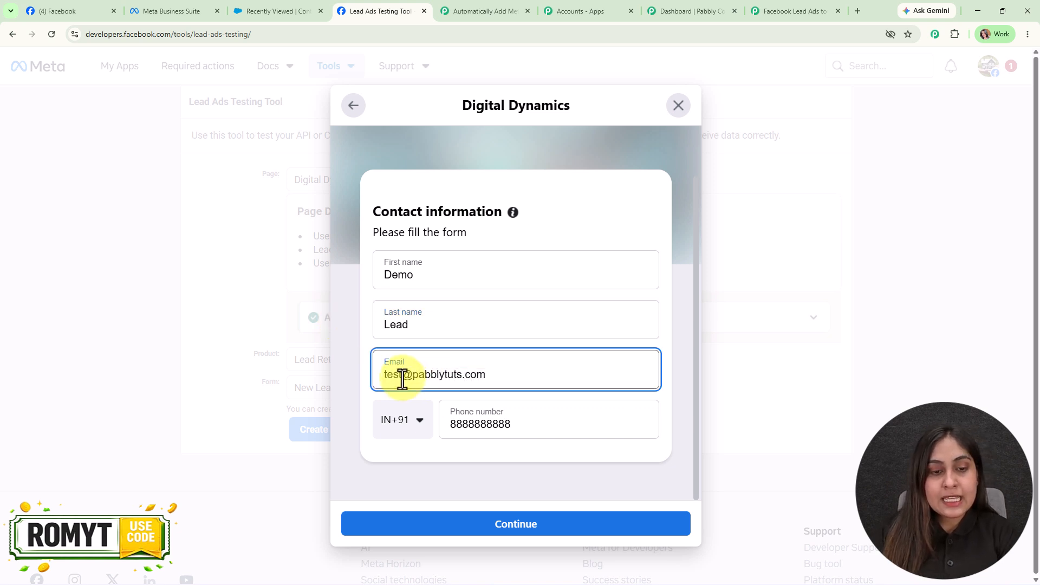
{"action": "type", "text": "demo0011"}
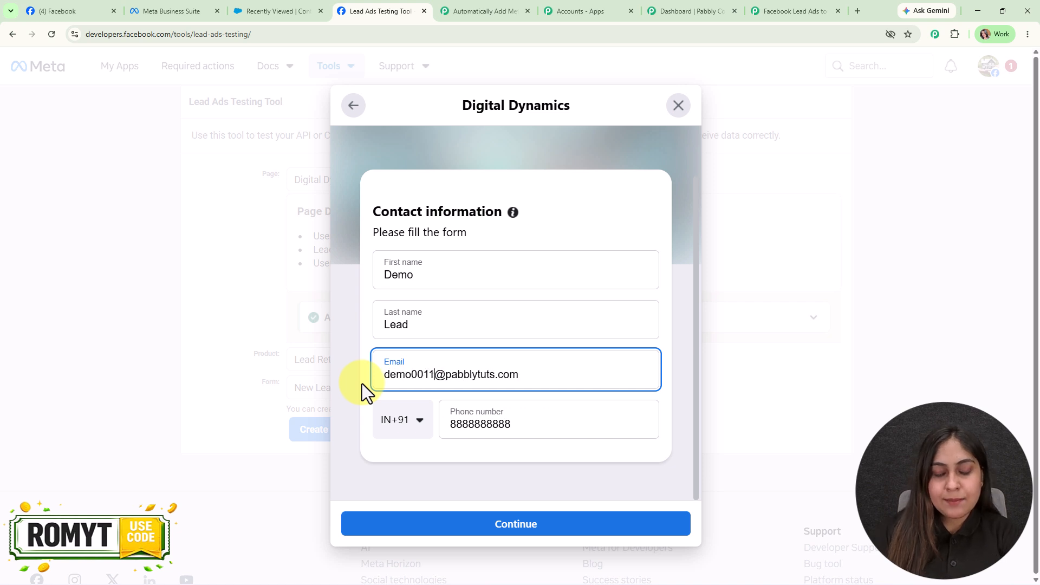
{"action": "left_click_drag", "start_coordinate": [567, 423], "coordinate": [441, 425]}
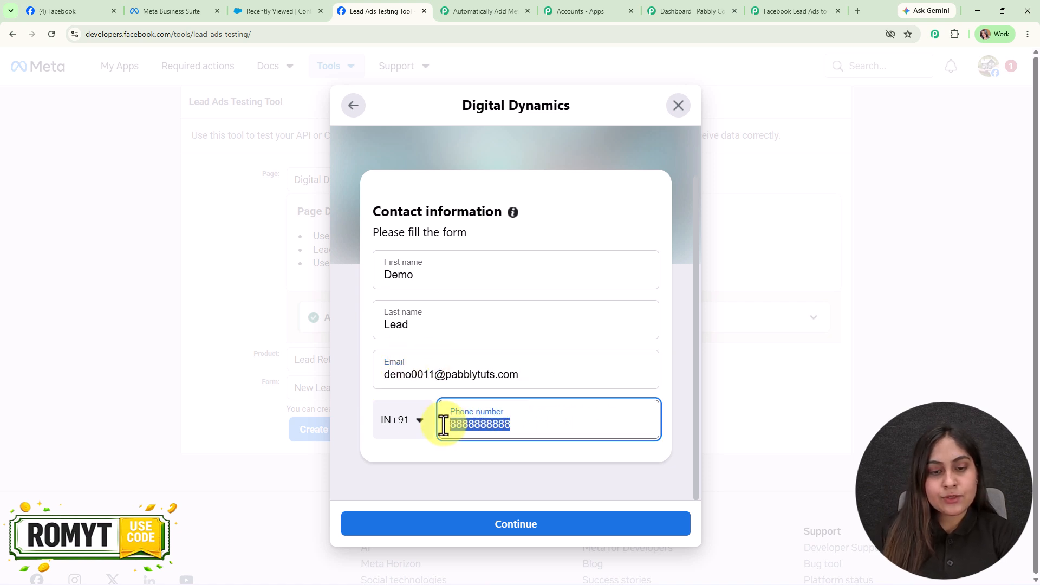
{"action": "type", "text": "7878787878"}
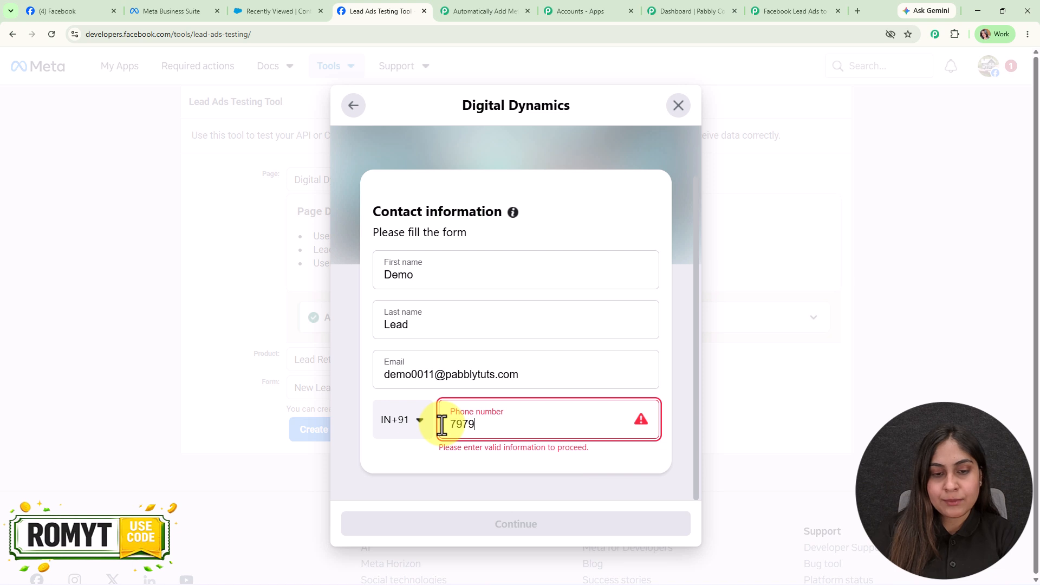
- Submit the test lead and close the form preview
{"action": "left_click", "coordinate": [484, 524]}
{"action": "left_click", "coordinate": [534, 455]}
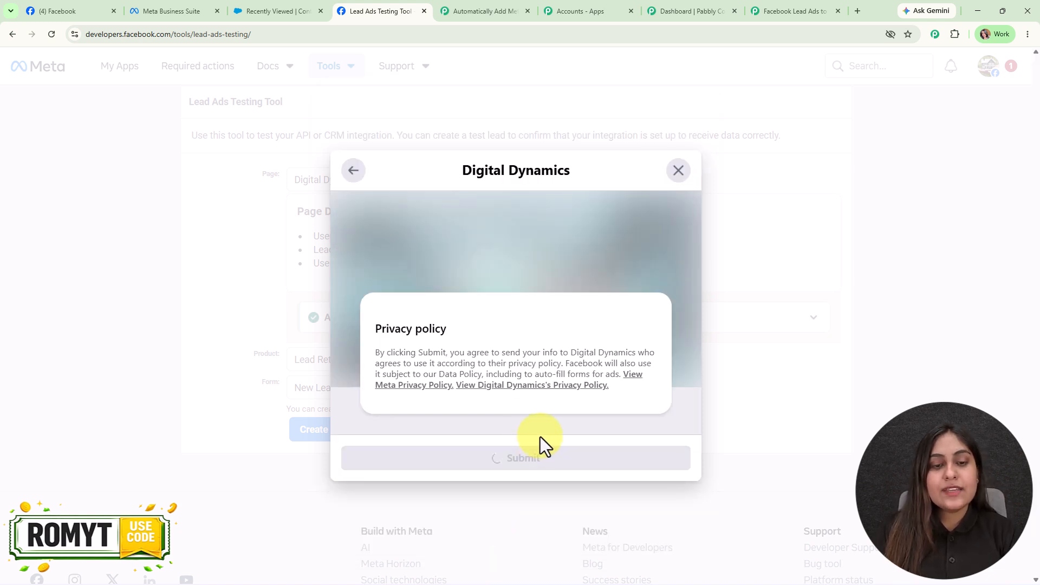
{"action": "left_click", "coordinate": [677, 140]}
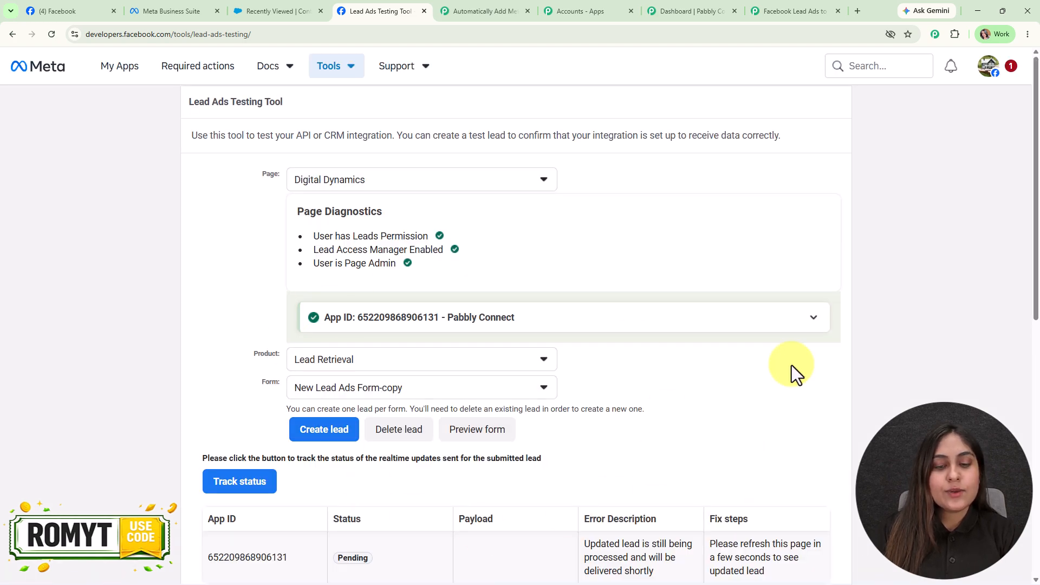
- Check the Demo Lead response received by the Pabbly trigger, then close Trigger Setup
{"action": "left_click", "coordinate": [788, 8]}
{"action": "scroll", "coordinate": [781, 389], "scroll_direction": "down", "scroll_amount": 3}
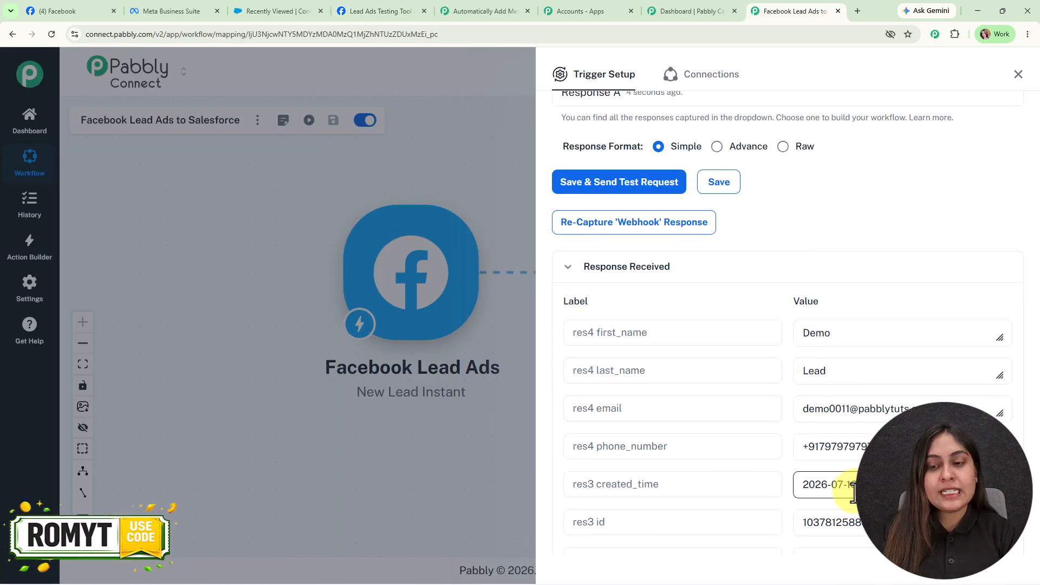
{"action": "left_click", "coordinate": [1018, 75]}
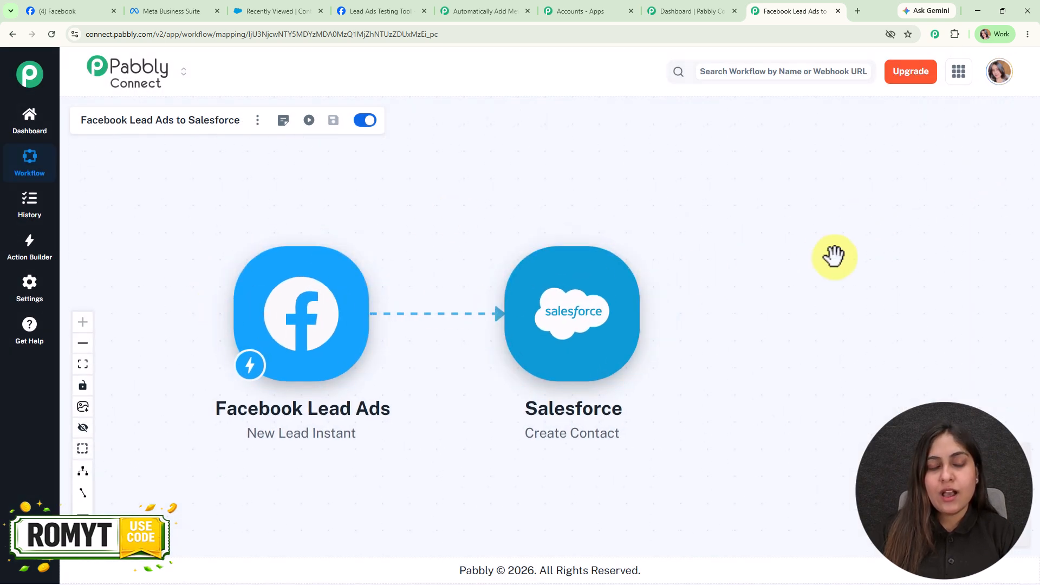
- Link a new Salesforce account to the Create Contact action by allowing Pabbly access
{"action": "left_click", "coordinate": [535, 355]}
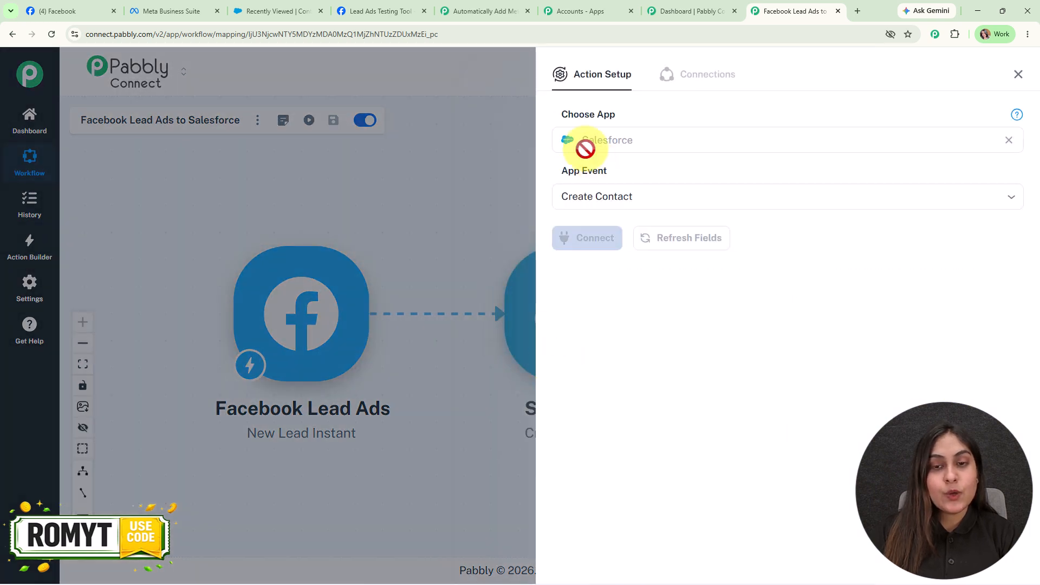
{"action": "left_click", "coordinate": [586, 240]}
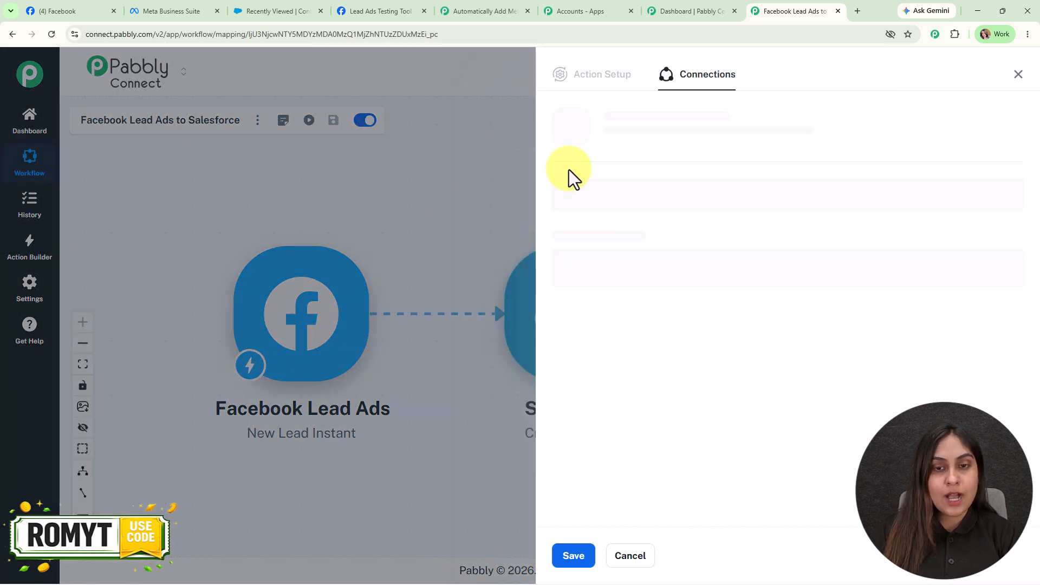
{"action": "left_click", "coordinate": [644, 303]}
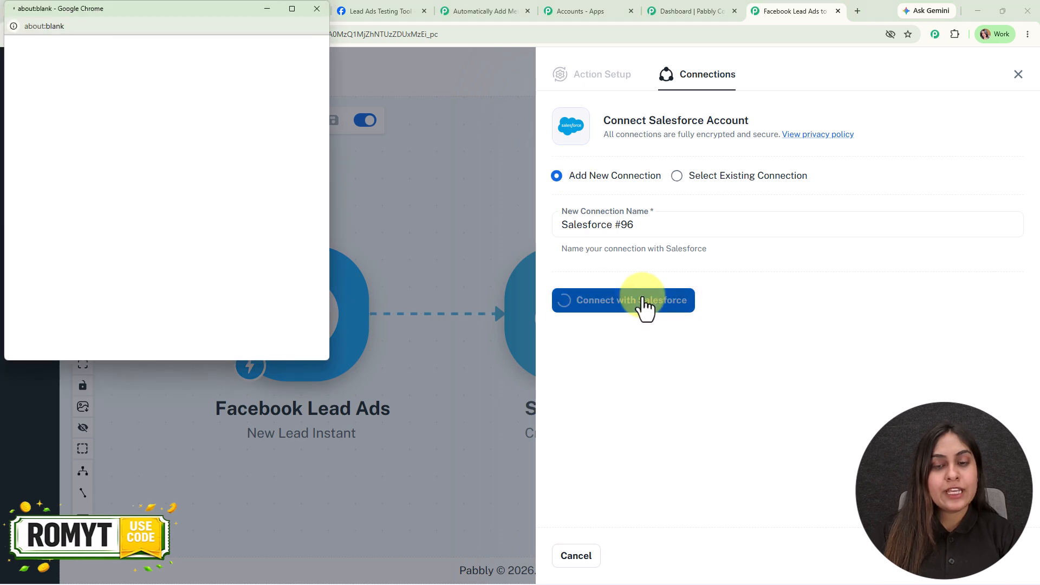
{"action": "scroll", "coordinate": [265, 274], "scroll_direction": "down", "scroll_amount": 15}
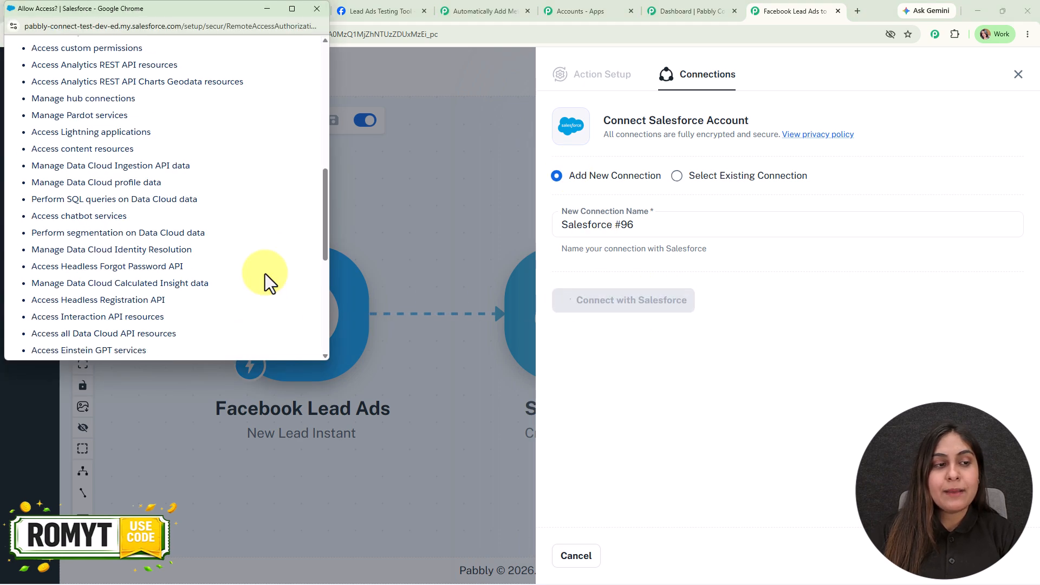
{"action": "left_click", "coordinate": [248, 348]}
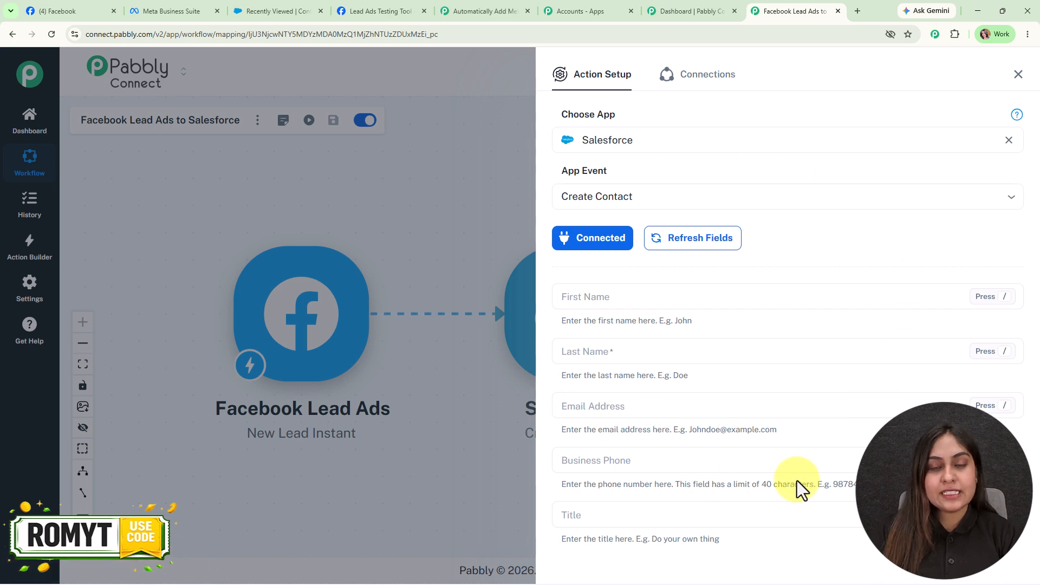
{"action": "scroll", "coordinate": [797, 480], "scroll_direction": "down", "scroll_amount": 2}
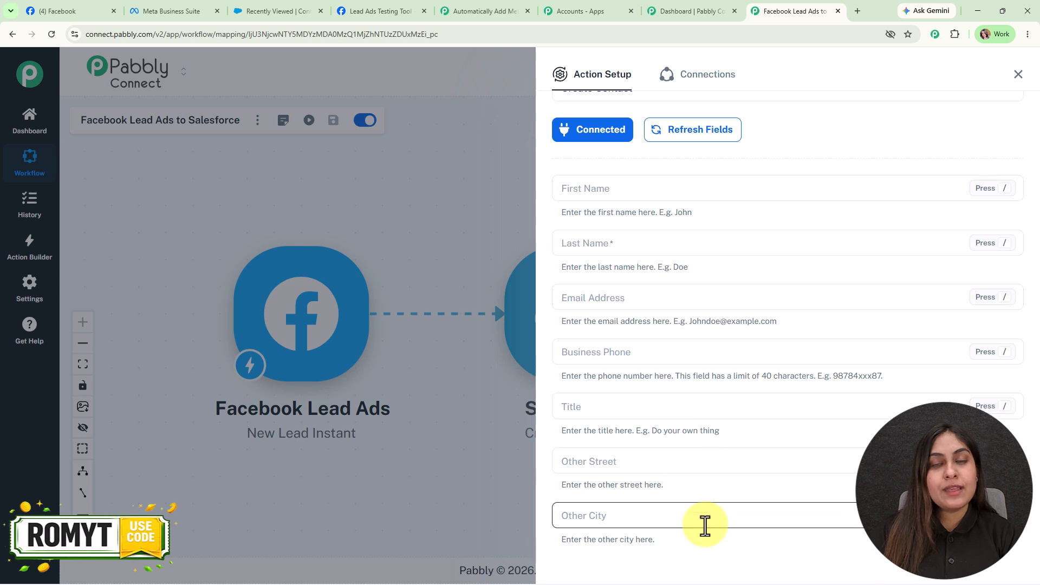
- Map the lead's first_name and last_name into the First Name and Last Name fields
{"action": "left_click", "coordinate": [578, 195]}
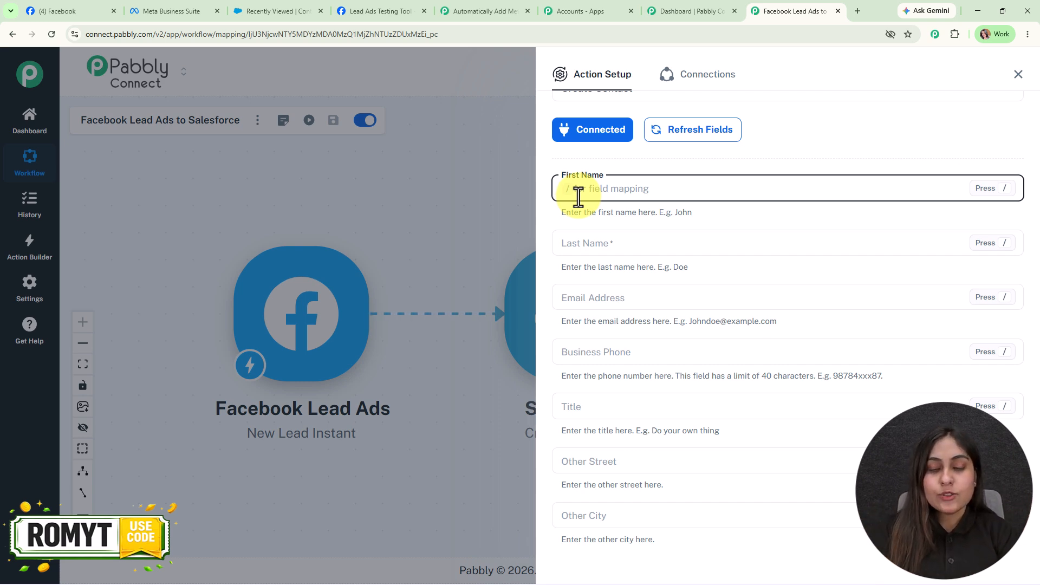
{"action": "type", "text": "/"}
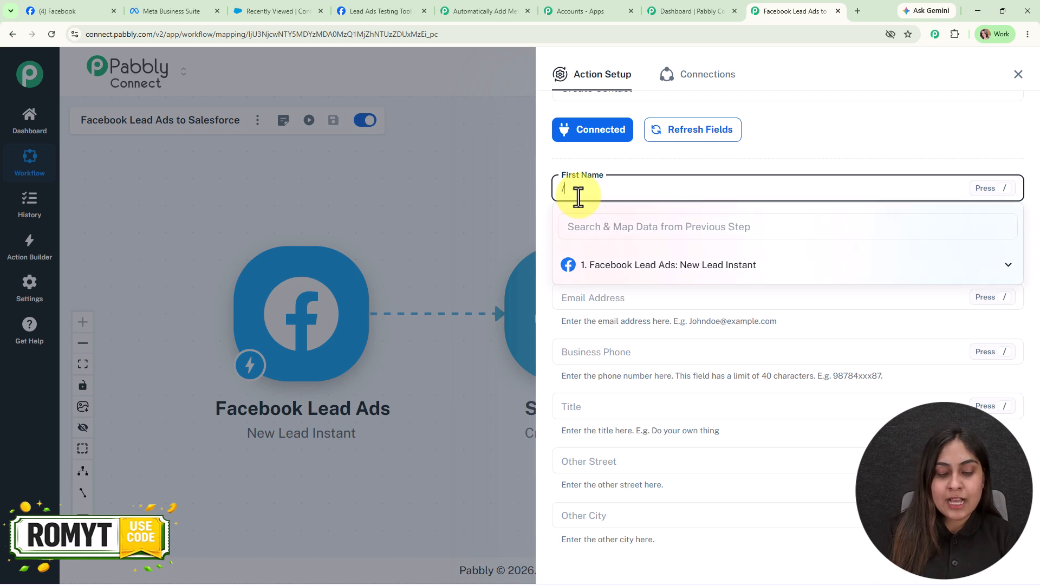
{"action": "type", "text": "fir"}
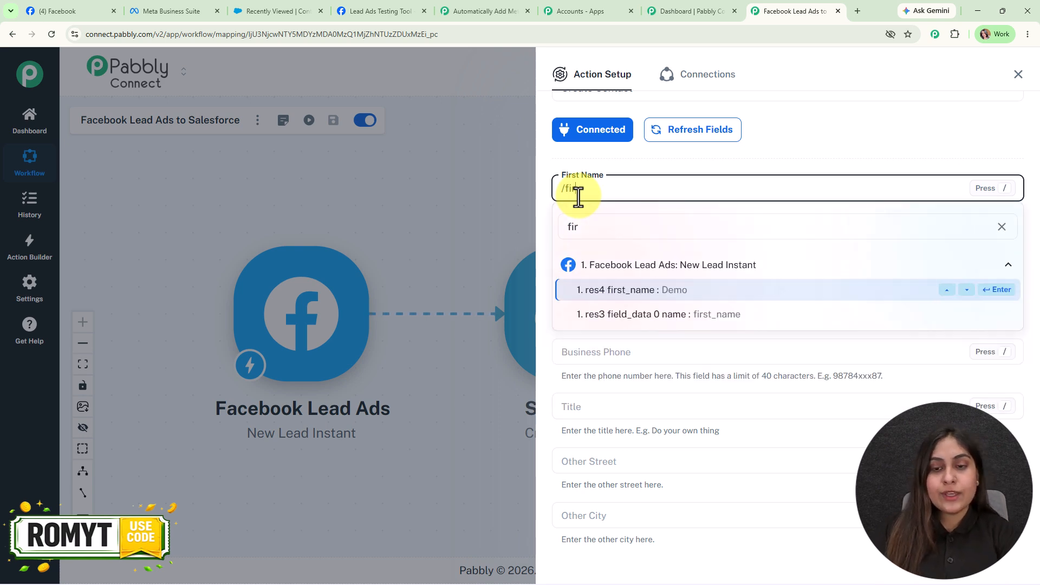
{"action": "left_click", "coordinate": [622, 293]}
{"action": "left_click", "coordinate": [580, 249]}
{"action": "type", "text": "/las"}
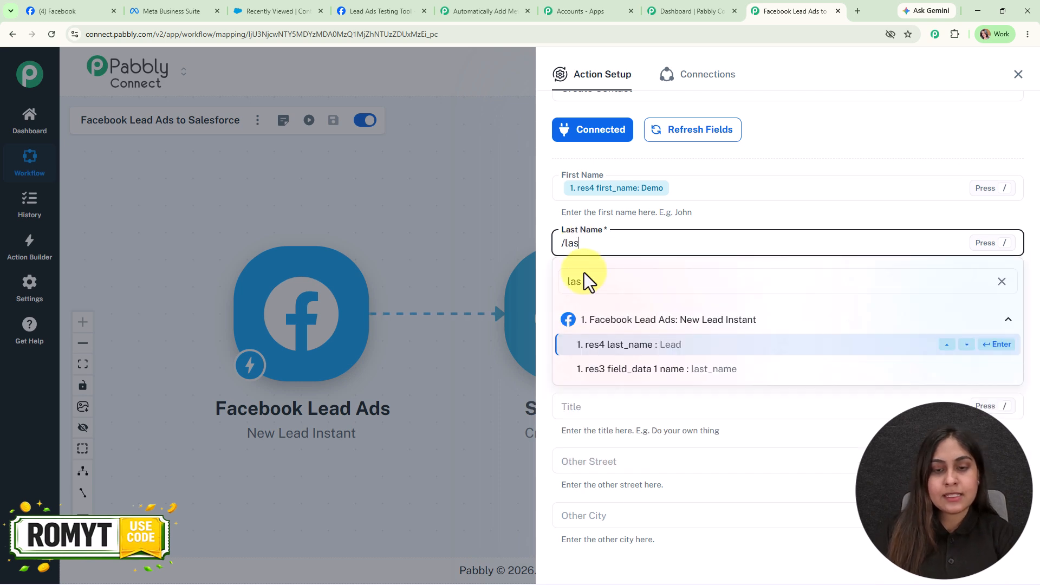
{"action": "key", "text": "Return"}
- Map the lead's email into Email Address and phone_number into Business Phone
{"action": "left_click", "coordinate": [579, 300]}
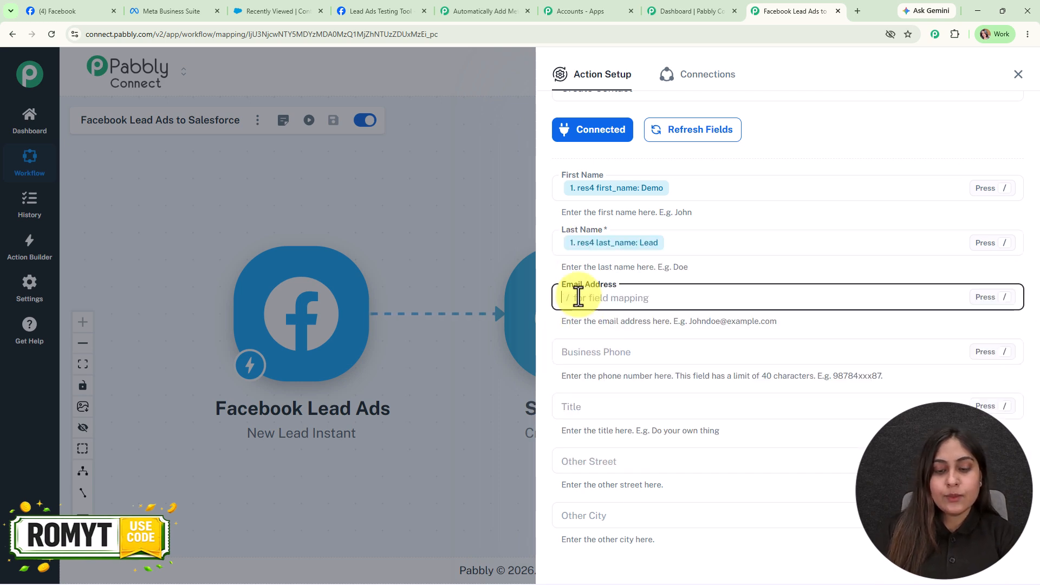
{"action": "type", "text": "/@"}
{"action": "left_click", "coordinate": [646, 391]}
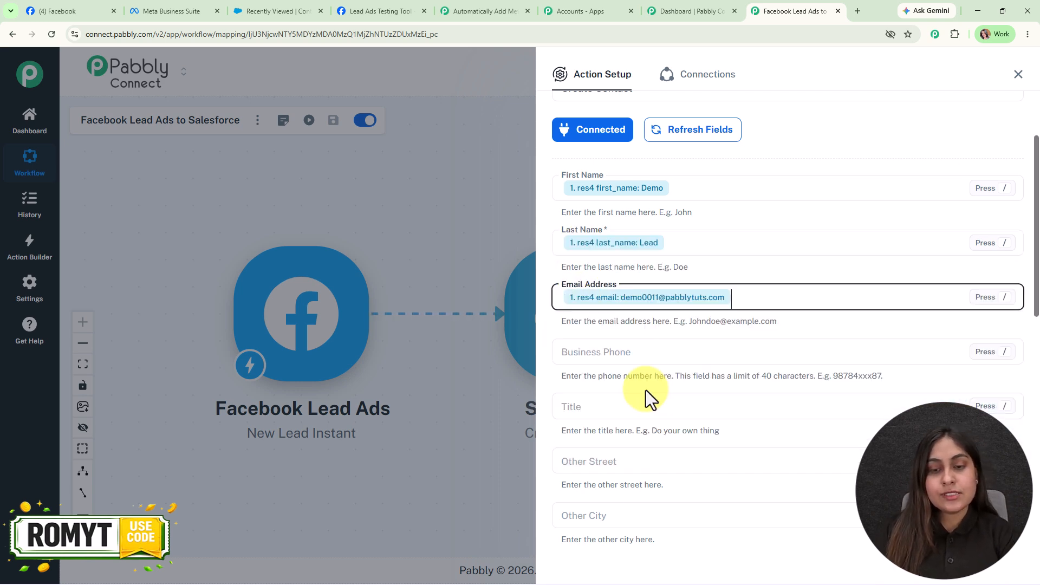
{"action": "scroll", "coordinate": [600, 301], "scroll_direction": "down", "scroll_amount": 1}
{"action": "left_click", "coordinate": [601, 302]}
{"action": "type", "text": "/+"}
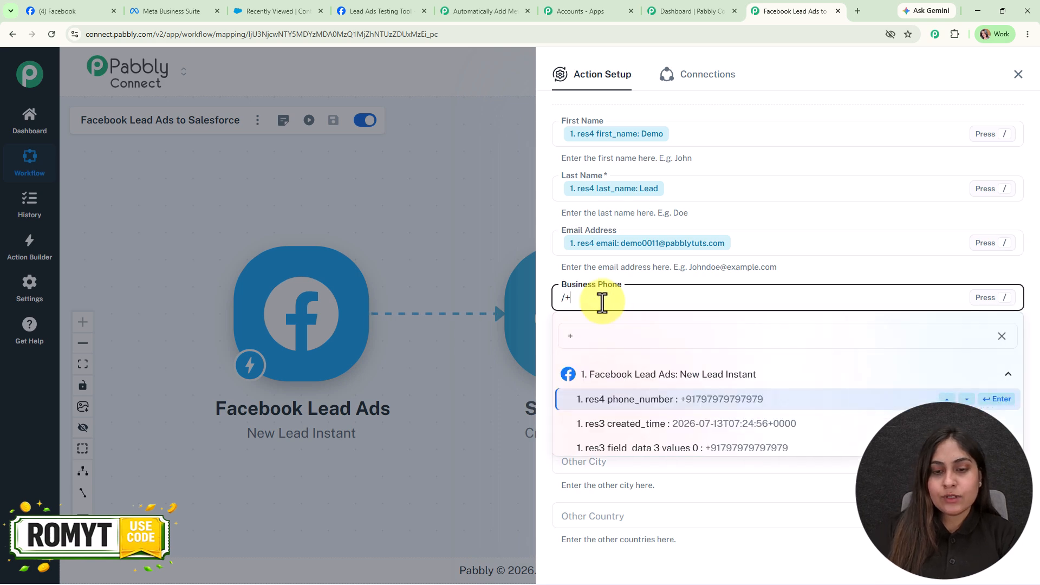
{"action": "key", "text": "Return"}
- Keep Lead Source as Web, send a successful test request, and close the action setup
{"action": "scroll", "coordinate": [646, 348], "scroll_direction": "down", "scroll_amount": 8}
{"action": "scroll", "coordinate": [648, 351], "scroll_direction": "down", "scroll_amount": 2}
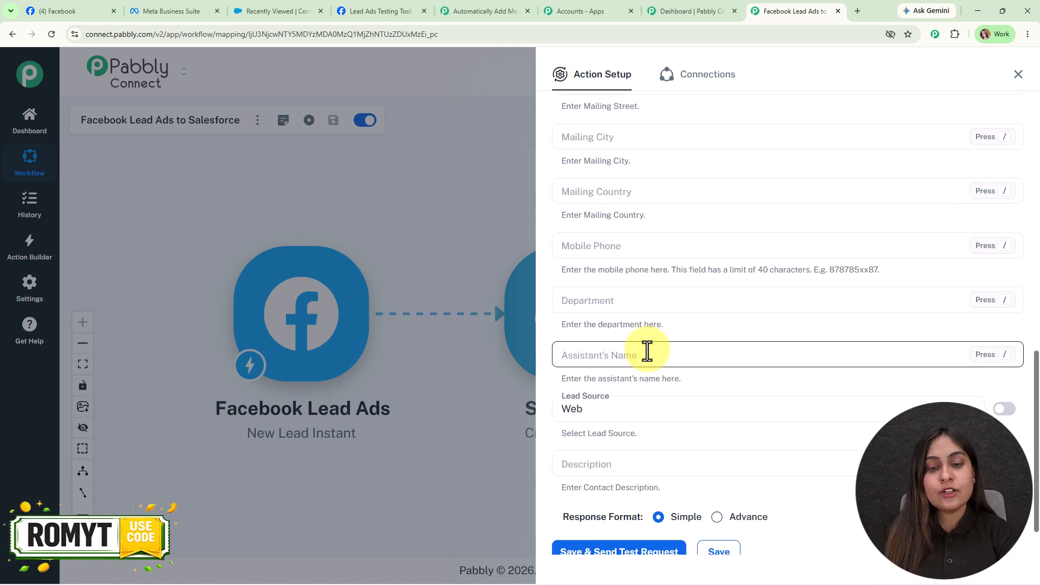
{"action": "left_click", "coordinate": [721, 359]}
{"action": "left_click", "coordinate": [727, 388]}
{"action": "left_click", "coordinate": [610, 508]}
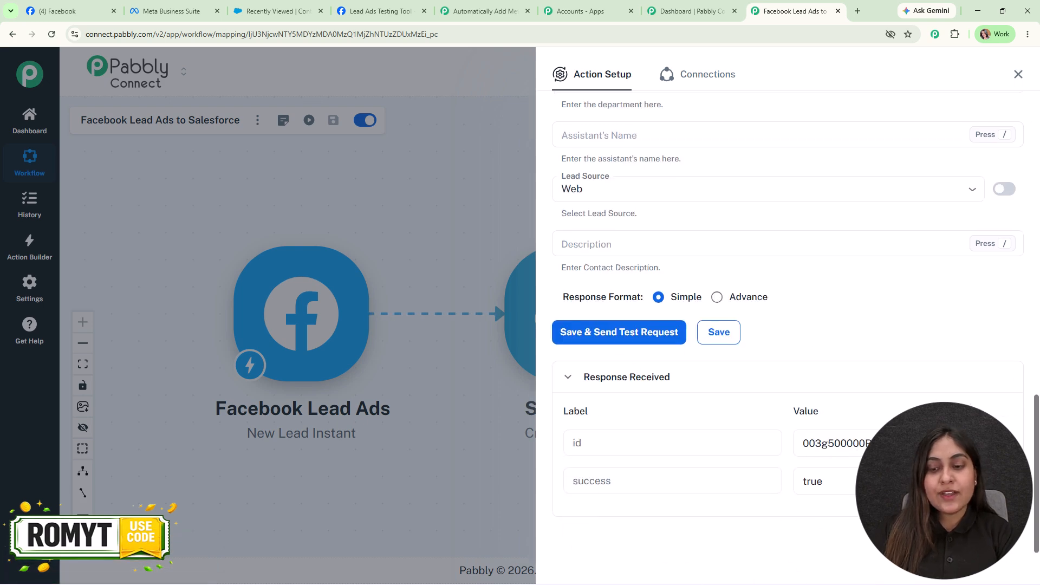
{"action": "left_click", "coordinate": [1017, 74]}
{"action": "left_click_drag", "start_coordinate": [390, 182], "coordinate": [464, 157]}
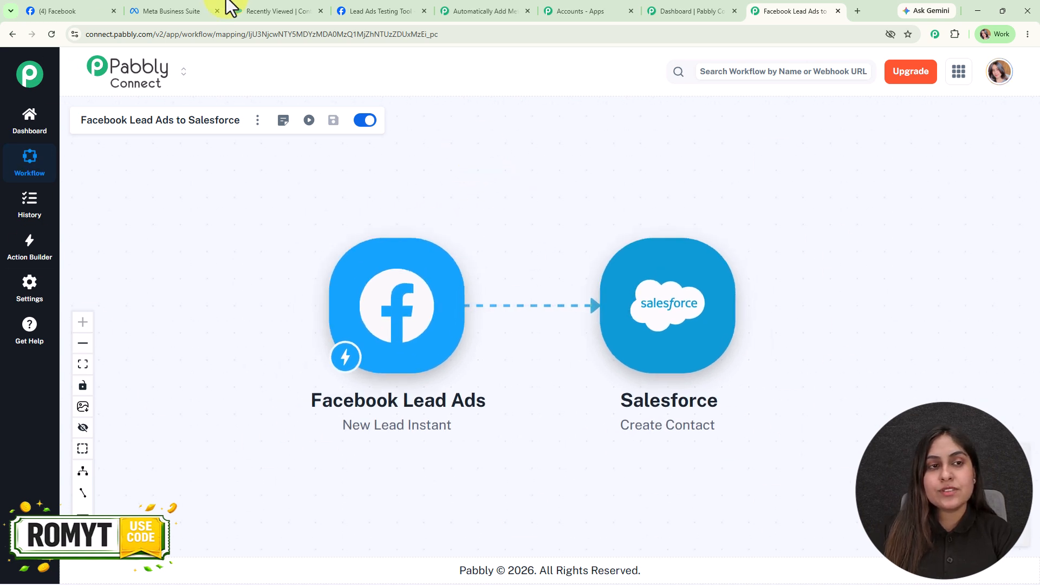
{"action": "left_click", "coordinate": [277, 13]}
- Reload the Salesforce contacts to see the new Demo Lead contact, then return to Pabbly
{"action": "left_click", "coordinate": [52, 34]}
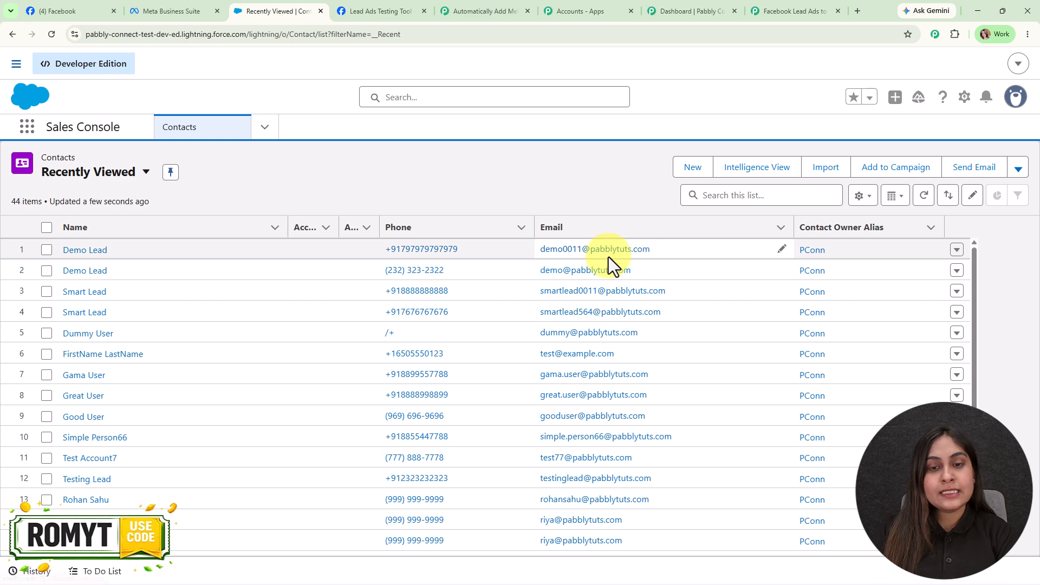
{"action": "left_click", "coordinate": [796, 10]}
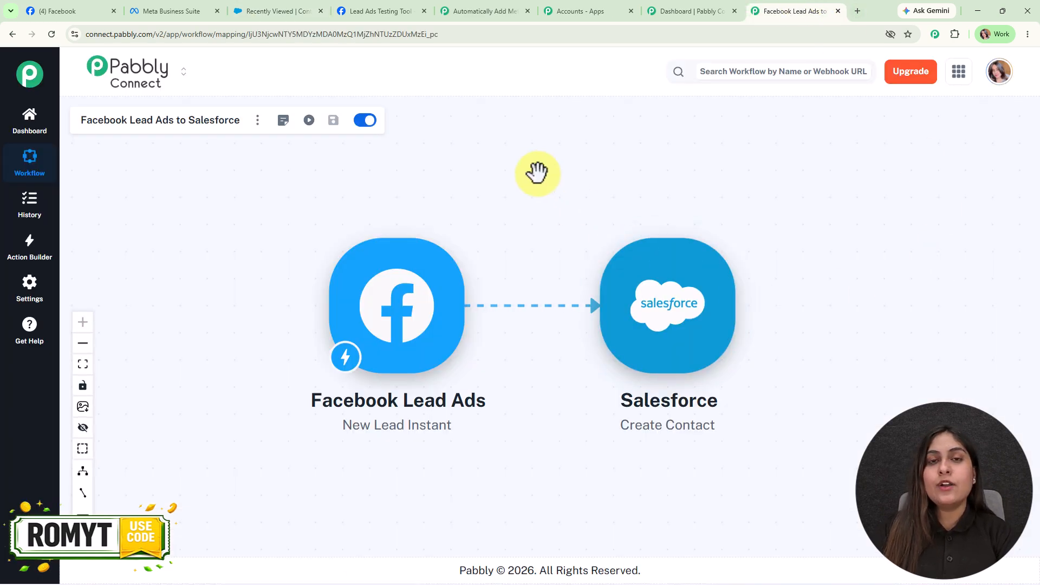